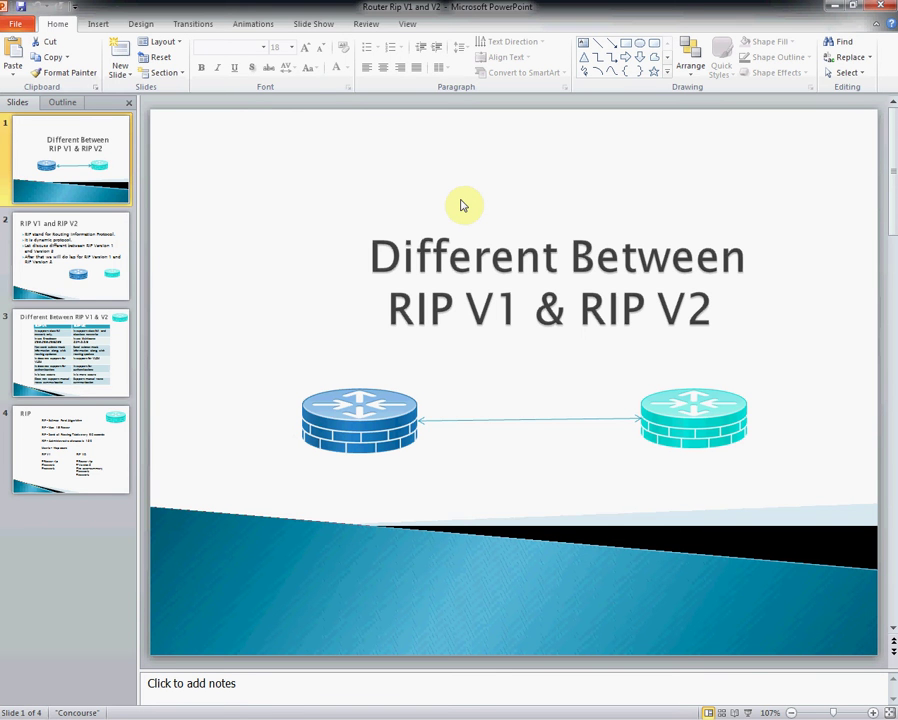
# Step: Show slide 2 followed by the RIP V1 & V2 comparison slide, and mark the supported networks row in both columns with the pen
pyautogui.click(73, 287)
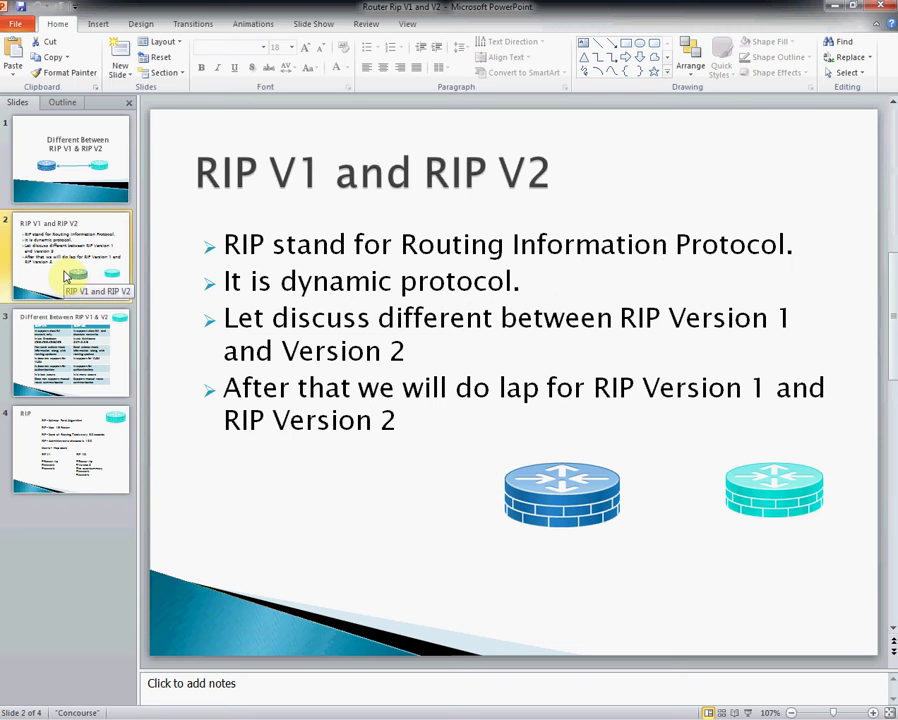
pyautogui.click(59, 344)
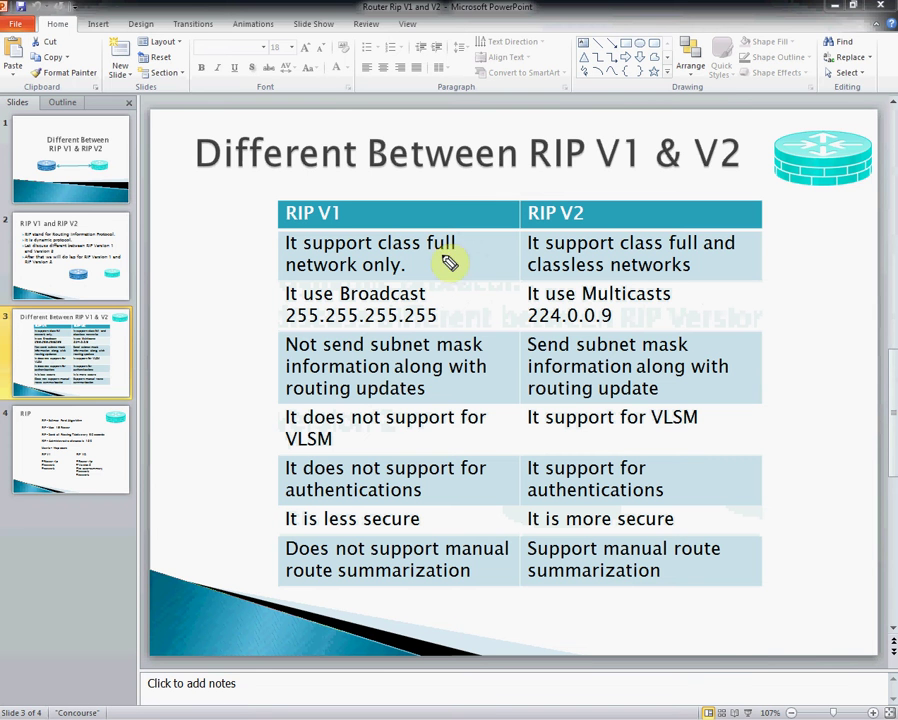
pyautogui.moveTo(412, 265); pyautogui.dragTo(446, 259)
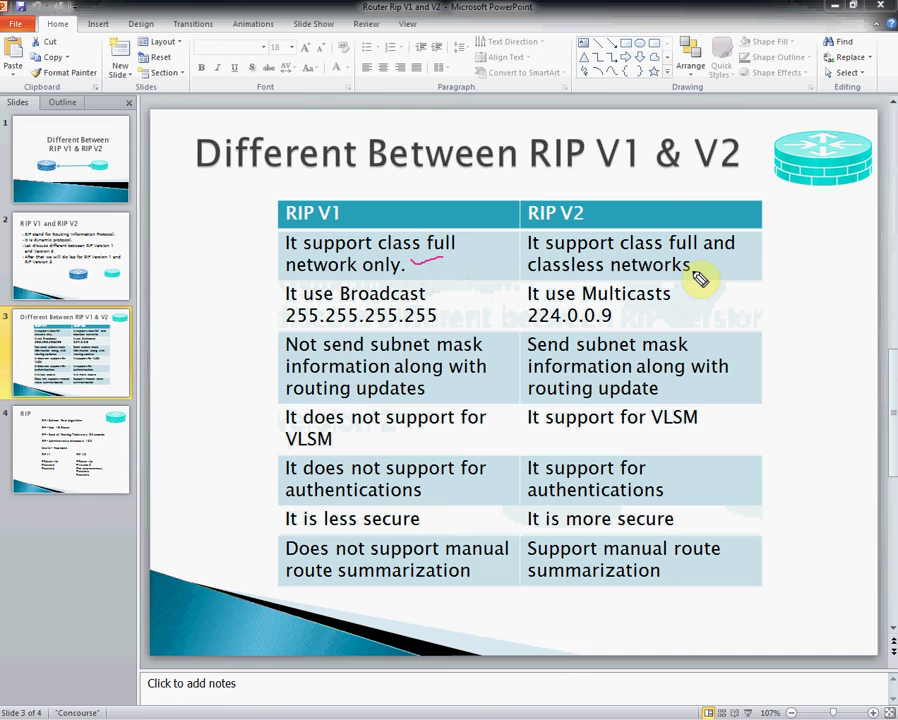
pyautogui.moveTo(693, 268); pyautogui.dragTo(721, 264)
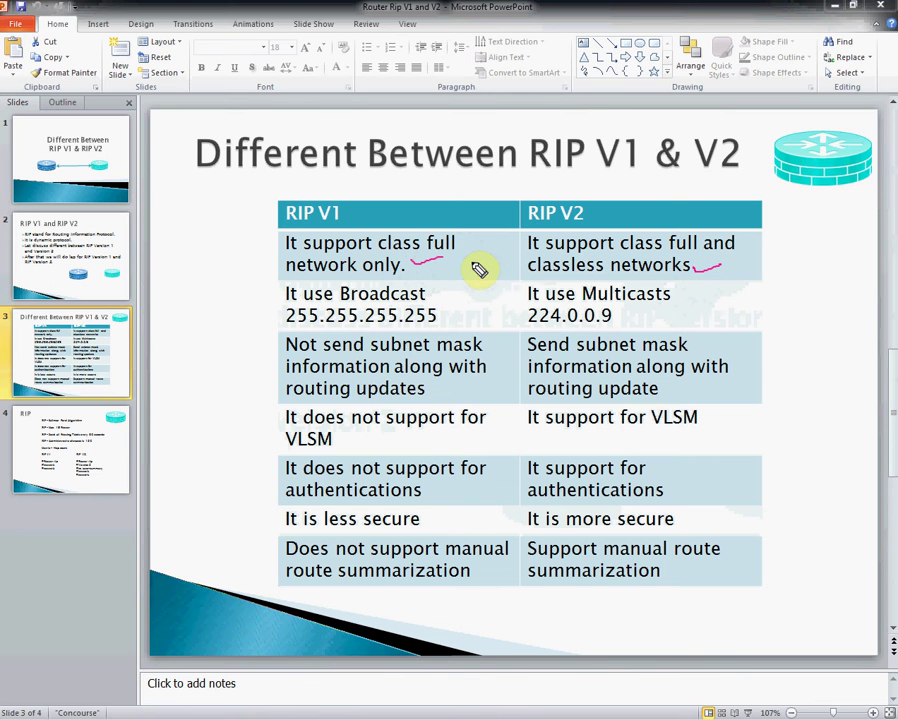
pyautogui.moveTo(473, 262); pyautogui.dragTo(494, 257)
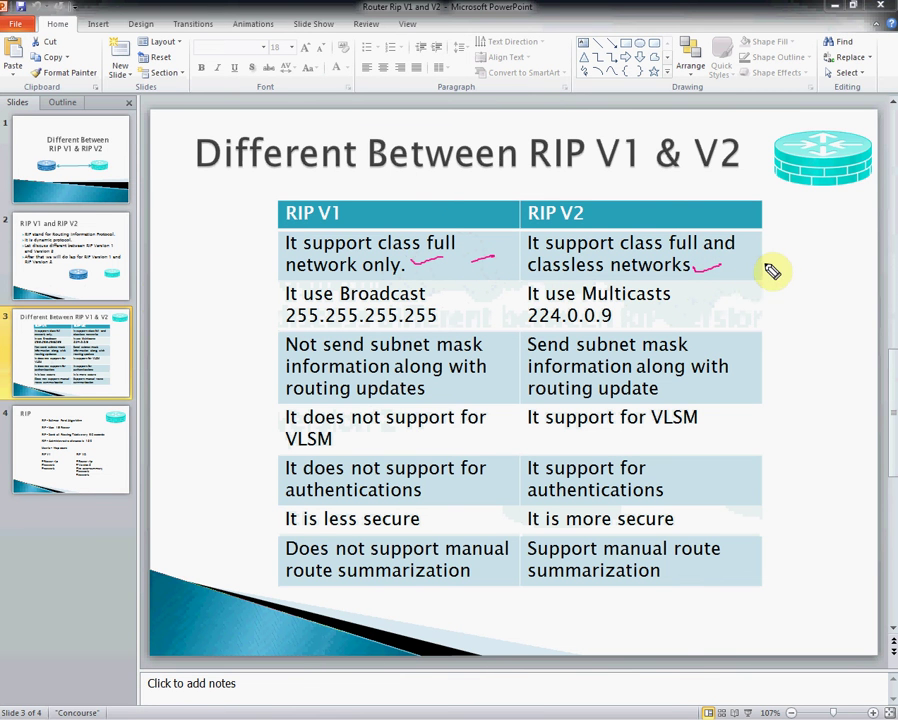
# Step: Draw check marks beside the broadcast/multicast and subnet mask entries in both columns of the comparison table
pyautogui.click(443, 317)
pyautogui.moveTo(443, 321); pyautogui.dragTo(484, 312)
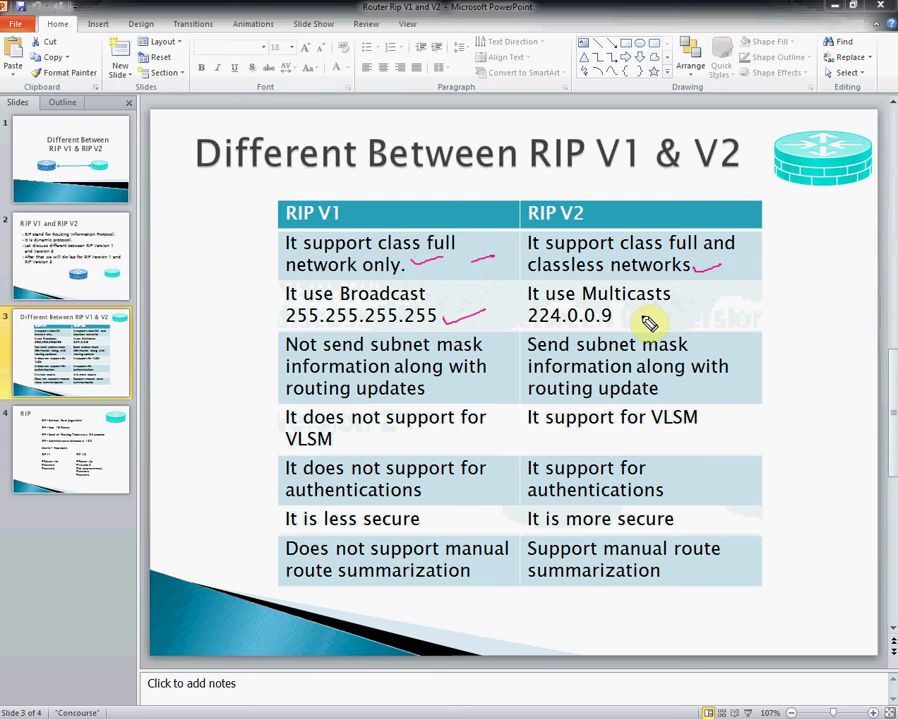
pyautogui.click(637, 318)
pyautogui.moveTo(637, 320); pyautogui.dragTo(672, 314)
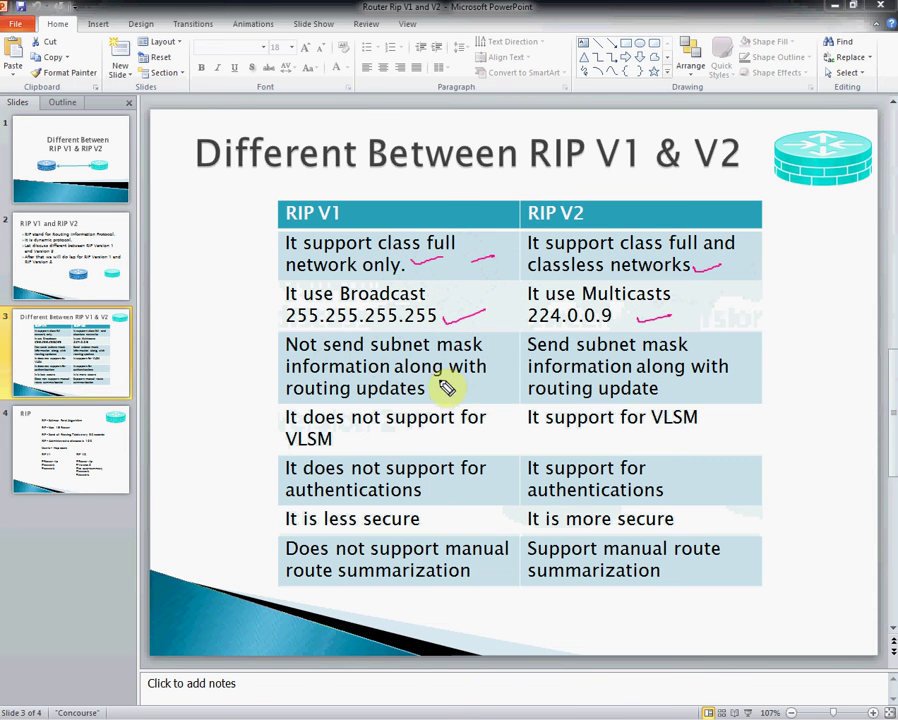
pyautogui.moveTo(436, 394); pyautogui.dragTo(460, 389)
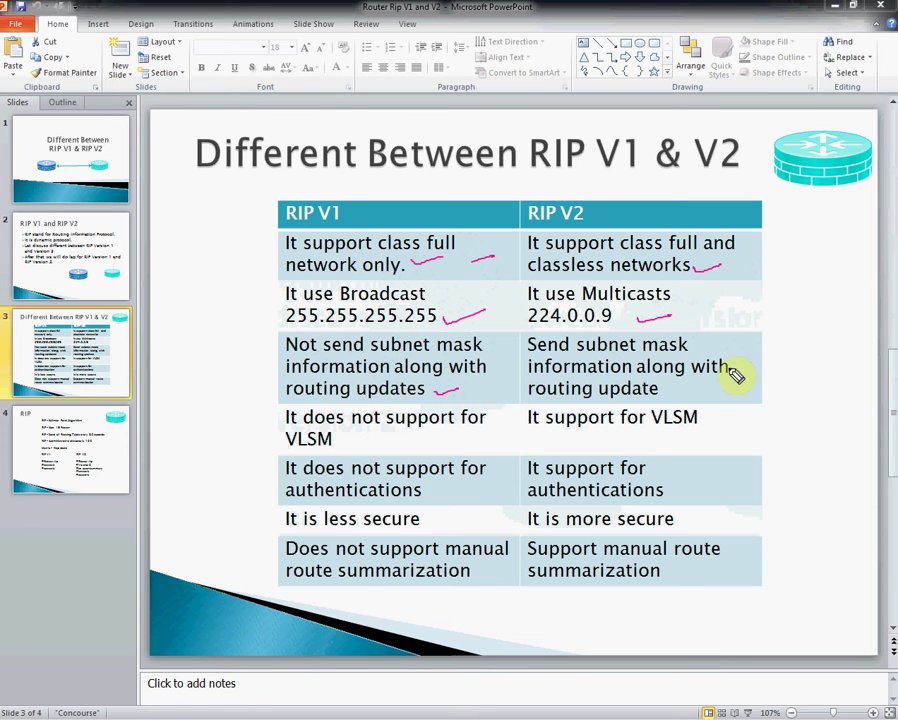
pyautogui.moveTo(687, 394); pyautogui.dragTo(716, 390)
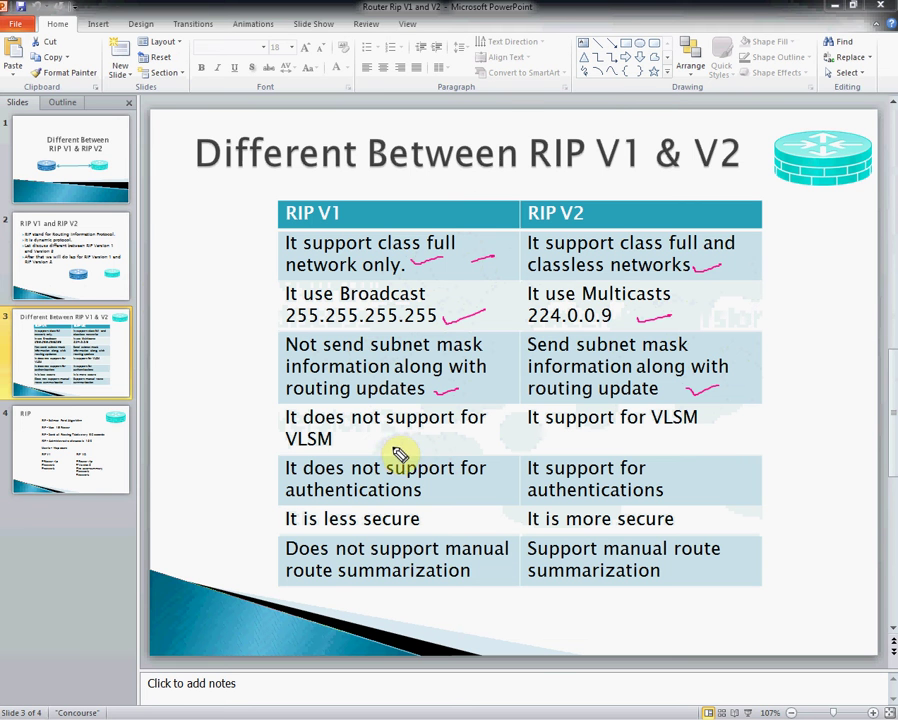
# Step: Mark both VLSM entries and the RIP V1 authentications entry, and underline the RIP V1 and RIP V2 column headings
pyautogui.moveTo(374, 452)
pyautogui.mouseDown()
pyautogui.moveTo(418, 442)
pyautogui.moveTo(406, 448)
pyautogui.mouseUp()
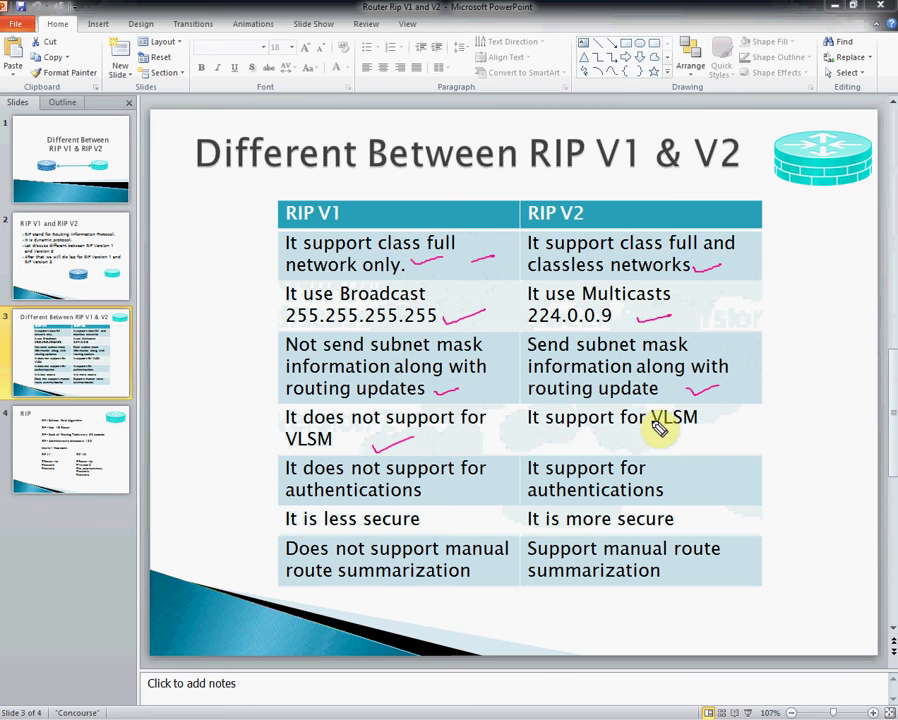
pyautogui.moveTo(700, 430); pyautogui.dragTo(648, 429)
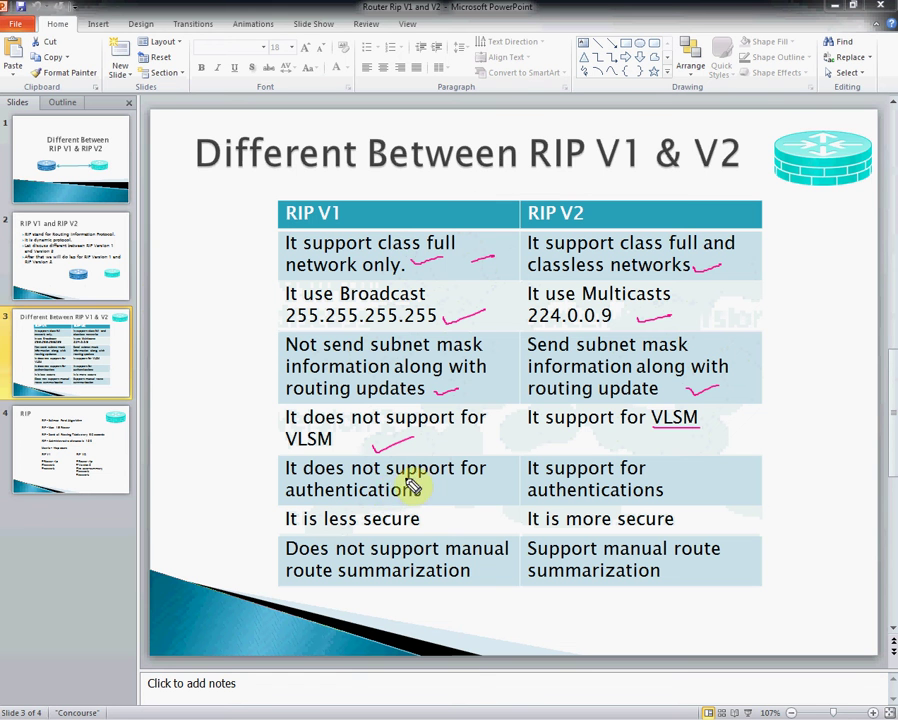
pyautogui.moveTo(429, 490); pyautogui.dragTo(460, 483)
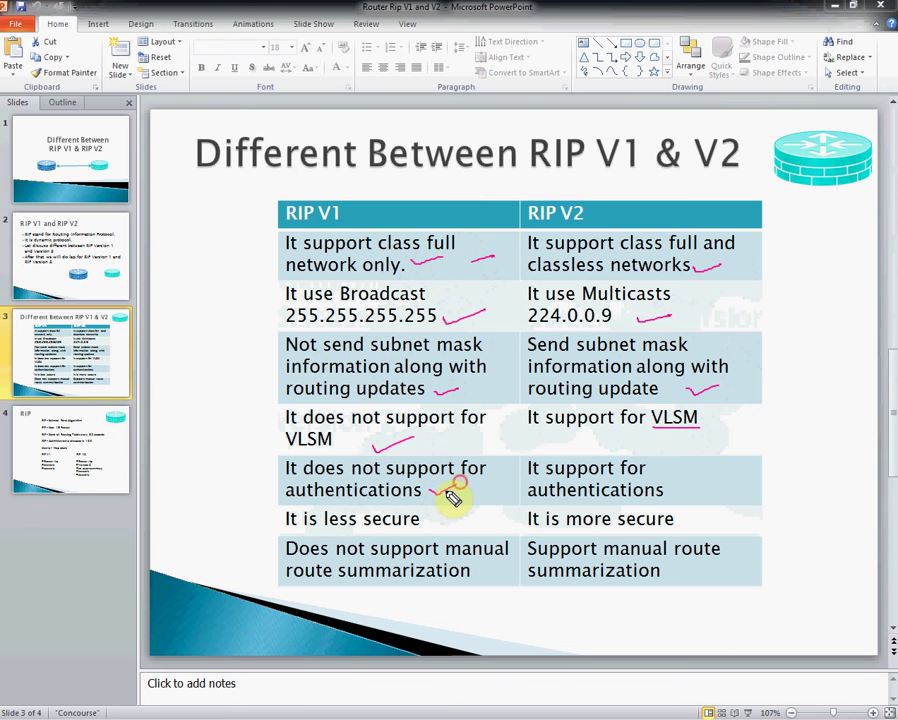
pyautogui.moveTo(288, 228); pyautogui.dragTo(346, 225)
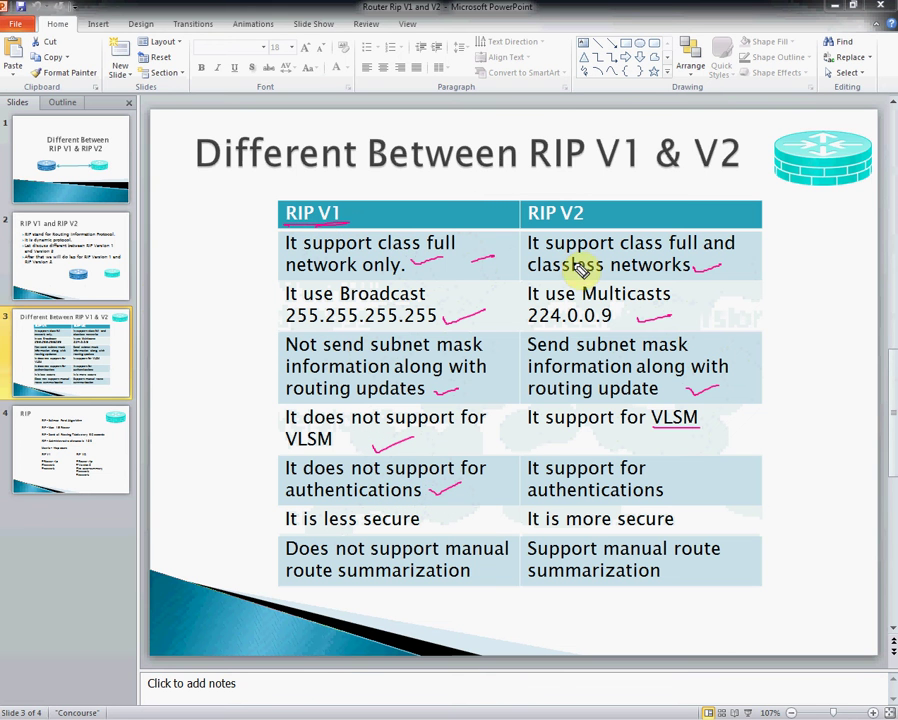
pyautogui.moveTo(528, 225); pyautogui.dragTo(596, 222)
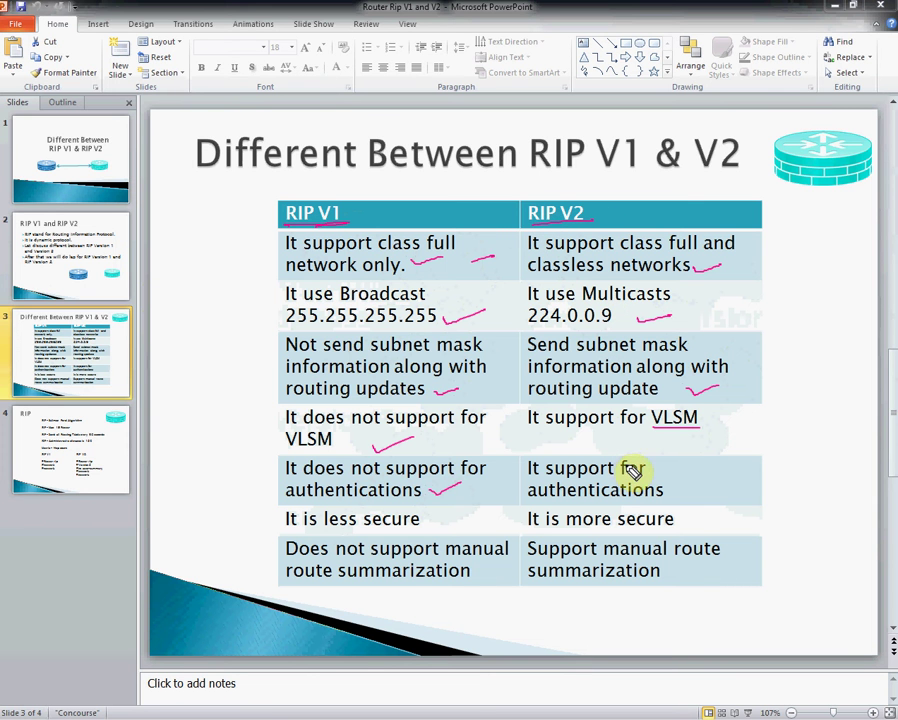
# Step: Draw check marks beside the security and manual route summarization entries in both columns of the table
pyautogui.moveTo(423, 519); pyautogui.dragTo(456, 516)
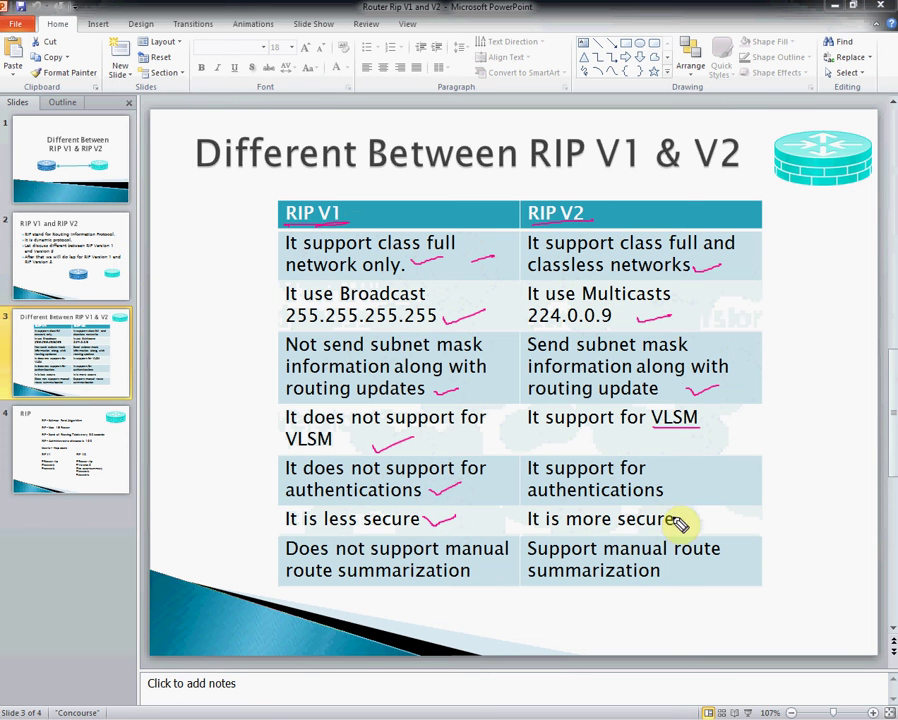
pyautogui.moveTo(684, 518)
pyautogui.mouseDown()
pyautogui.moveTo(704, 524)
pyautogui.moveTo(716, 512)
pyautogui.mouseUp()
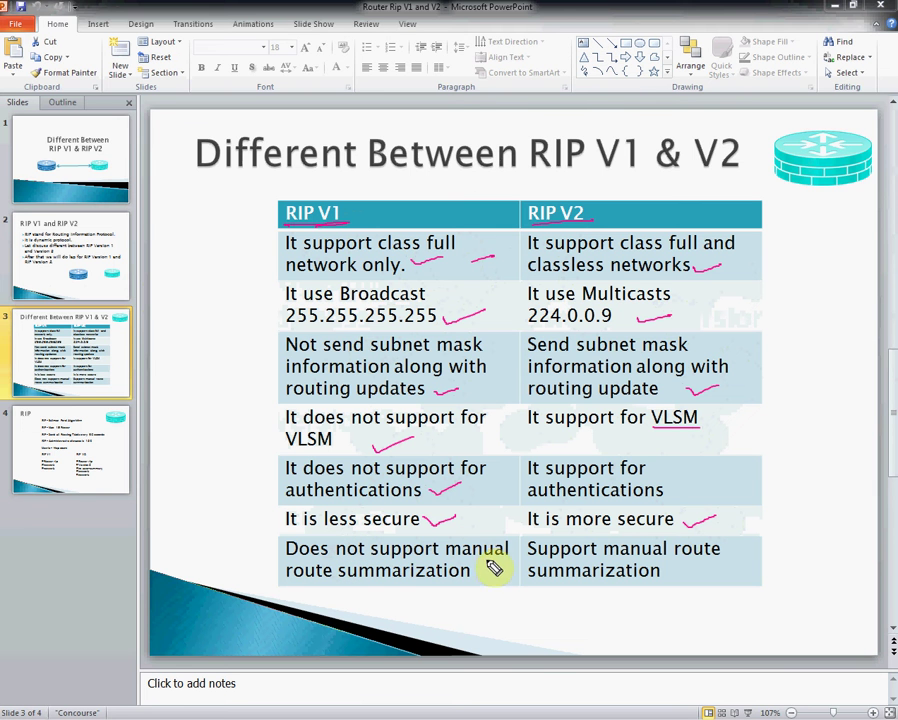
pyautogui.moveTo(482, 576); pyautogui.dragTo(522, 565)
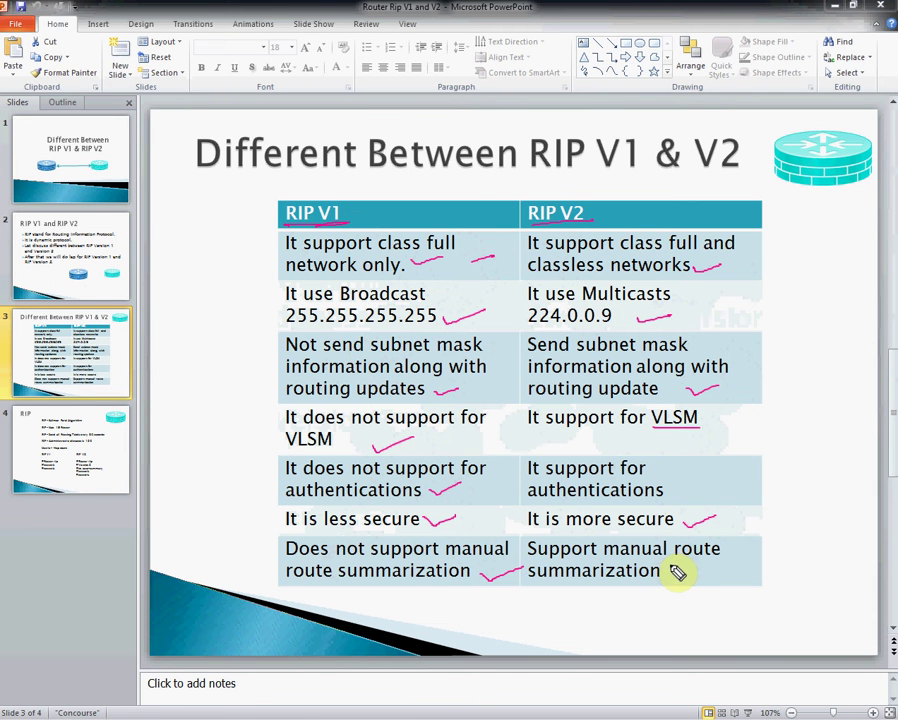
pyautogui.moveTo(673, 573)
pyautogui.mouseDown()
pyautogui.moveTo(683, 578)
pyautogui.moveTo(707, 556)
pyautogui.mouseUp()
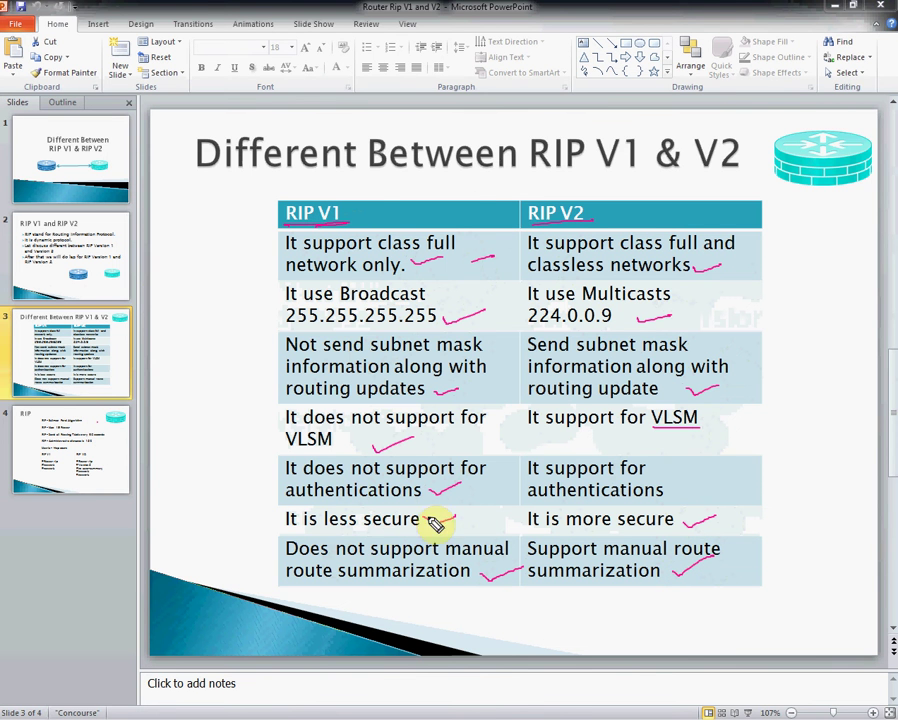
# Step: Show slide 4, titled RIP, and clear all pen marks from the screen
pyautogui.click(58, 447)
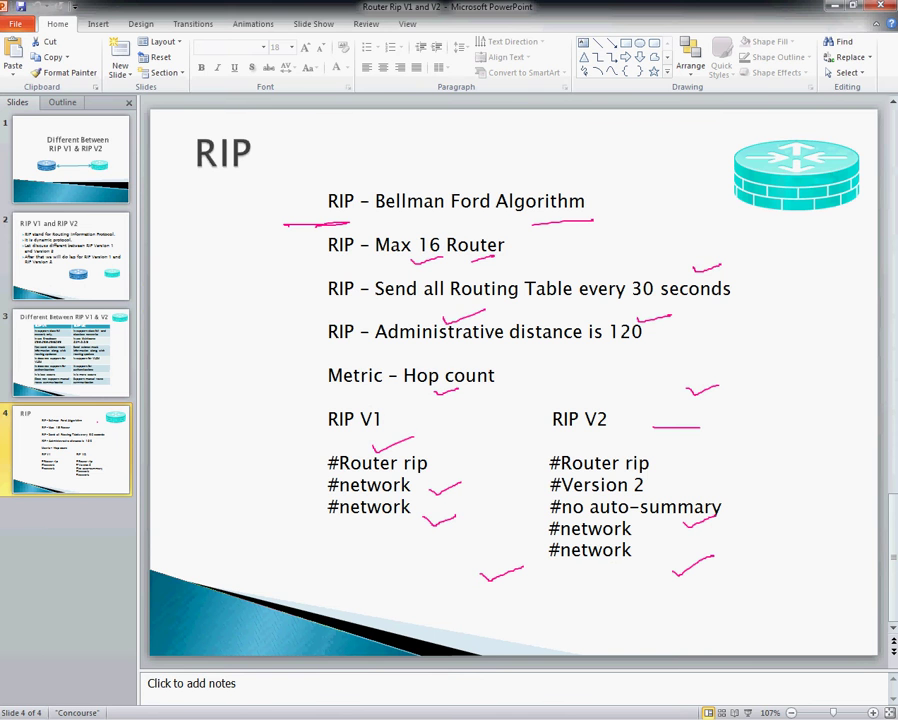
pyautogui.press('Escape')
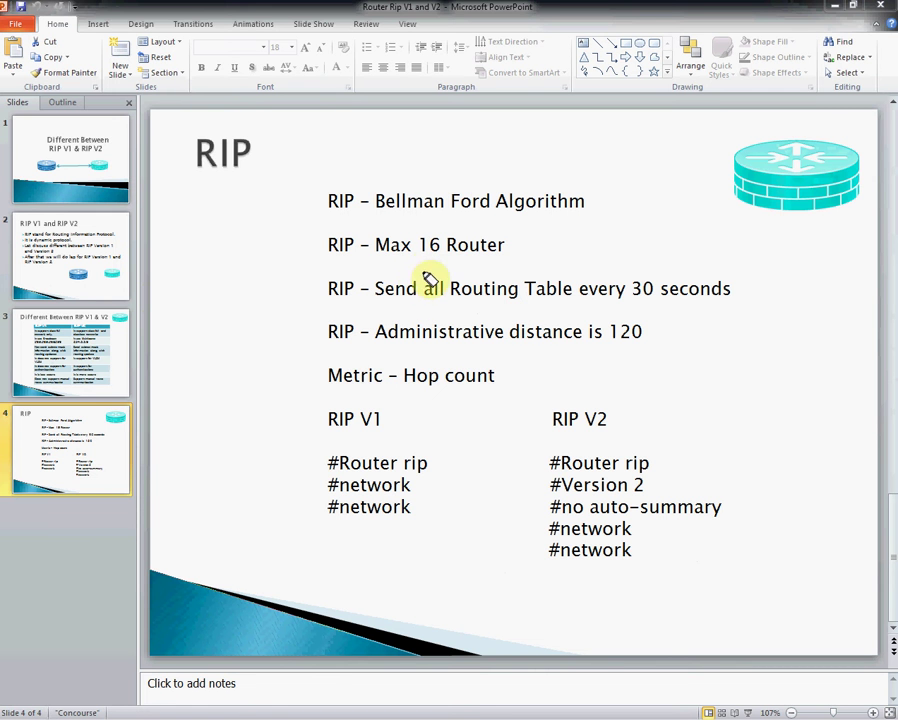
# Step: Highlight "16 Router" with a thick stroke, and underline, circle and check the line about sending the routing table every 30 seconds
pyautogui.moveTo(424, 268)
pyautogui.mouseDown()
pyautogui.moveTo(415, 259)
pyautogui.moveTo(495, 258)
pyautogui.mouseUp()
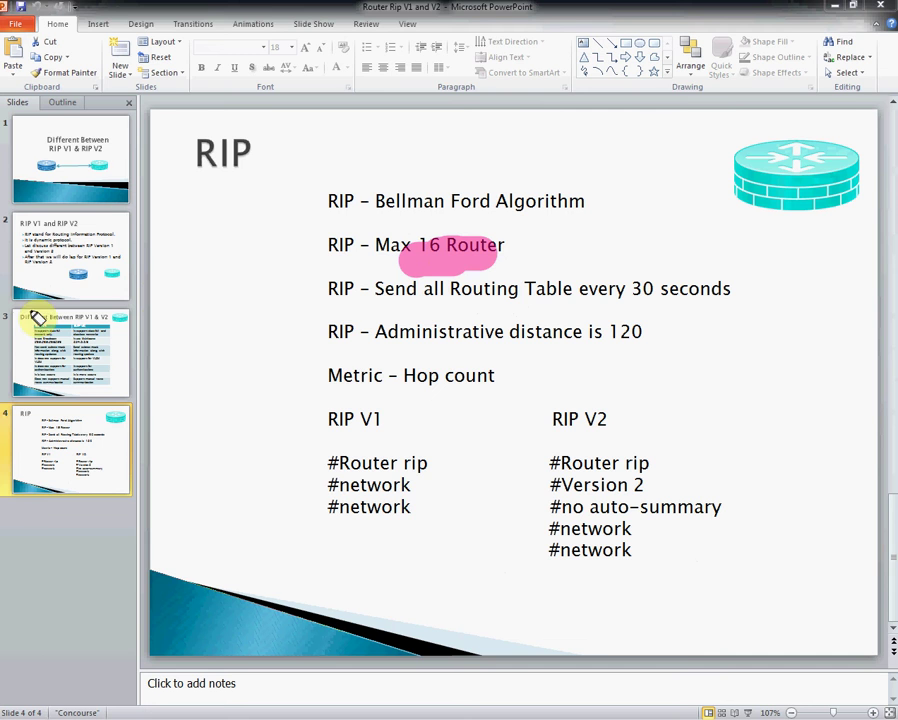
pyautogui.moveTo(332, 306); pyautogui.dragTo(380, 308)
pyautogui.moveTo(460, 328); pyautogui.dragTo(512, 320)
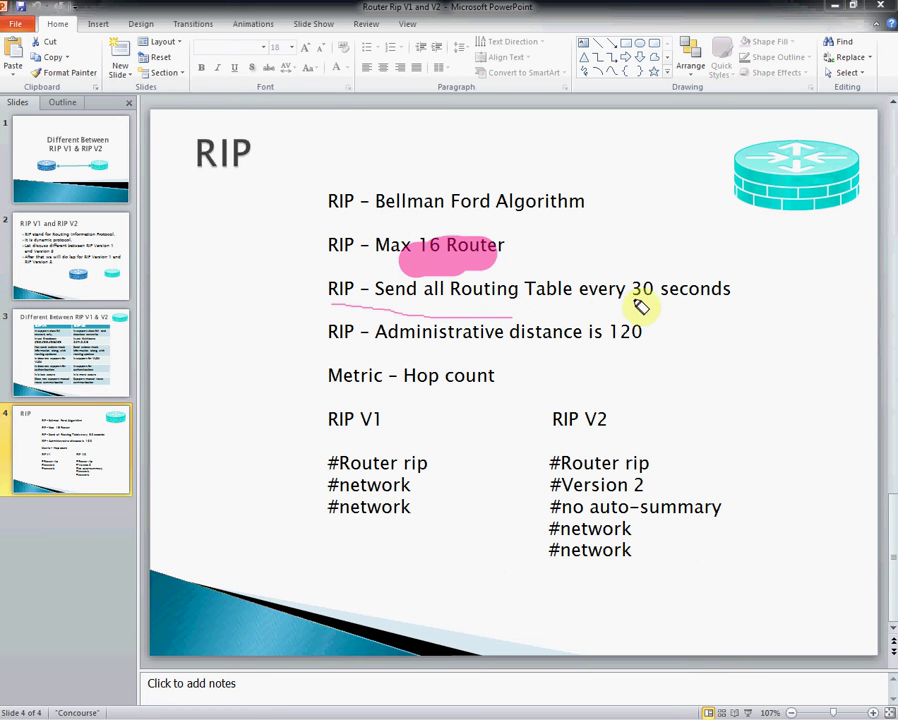
pyautogui.moveTo(612, 301); pyautogui.dragTo(720, 310)
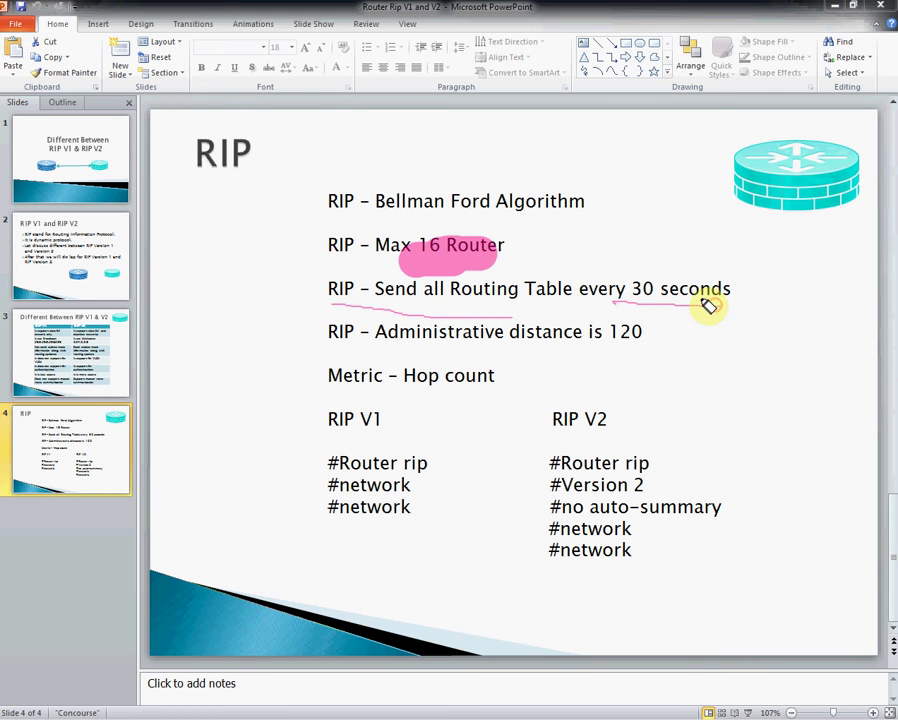
pyautogui.moveTo(333, 280)
pyautogui.mouseDown()
pyautogui.moveTo(331, 305)
pyautogui.moveTo(357, 285)
pyautogui.moveTo(333, 286)
pyautogui.mouseUp()
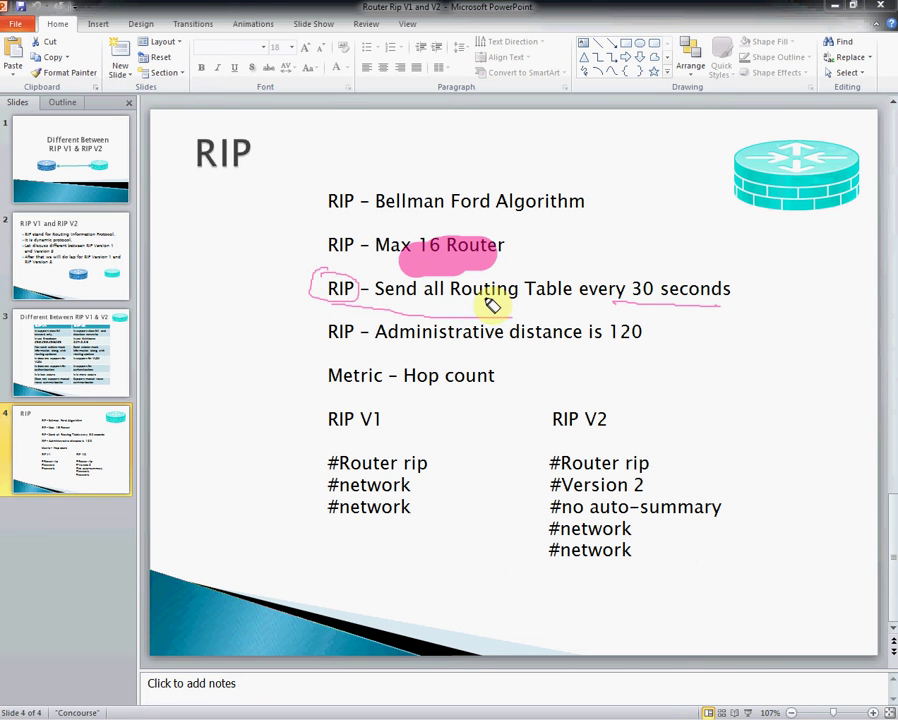
pyautogui.moveTo(661, 270)
pyautogui.mouseDown()
pyautogui.moveTo(629, 296)
pyautogui.moveTo(650, 322)
pyautogui.moveTo(738, 314)
pyautogui.mouseUp()
pyautogui.moveTo(640, 280); pyautogui.dragTo(630, 294)
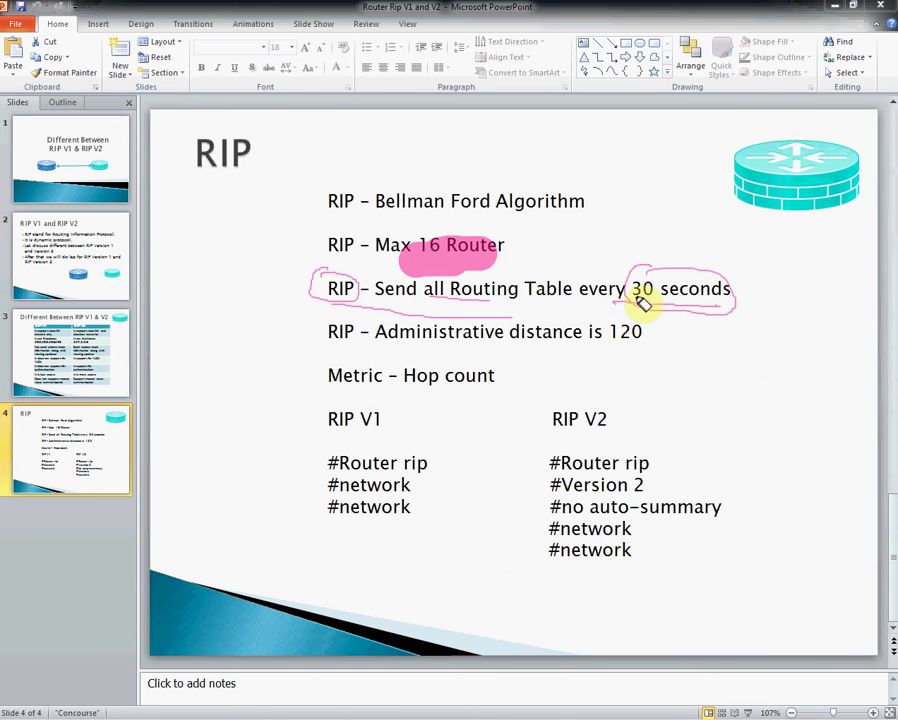
pyautogui.click(772, 289)
pyautogui.moveTo(772, 289); pyautogui.dragTo(813, 282)
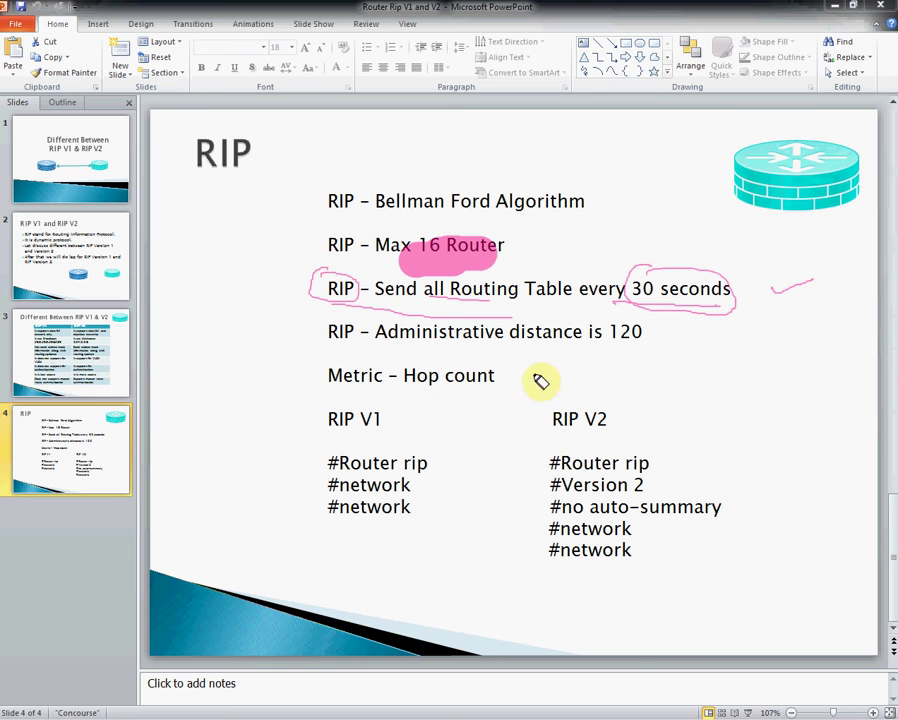
# Step: Underline "Administrative distance" and the value 120 on the RIP slide
pyautogui.moveTo(356, 354)
pyautogui.mouseDown()
pyautogui.moveTo(438, 350)
pyautogui.moveTo(408, 348)
pyautogui.moveTo(568, 347)
pyautogui.mouseUp()
pyautogui.click(610, 344)
pyautogui.moveTo(643, 352); pyautogui.dragTo(643, 348)
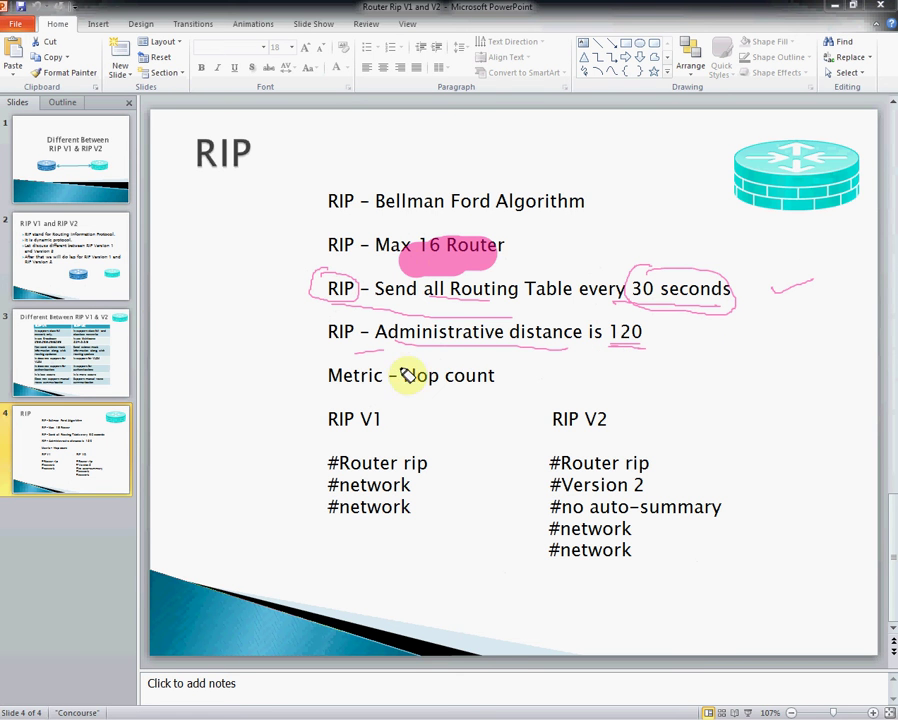
# Step: Underline "Metric" and "Hop count", and draw a loop around "16 Router" in the maximum routers line
pyautogui.moveTo(369, 385); pyautogui.dragTo(411, 391)
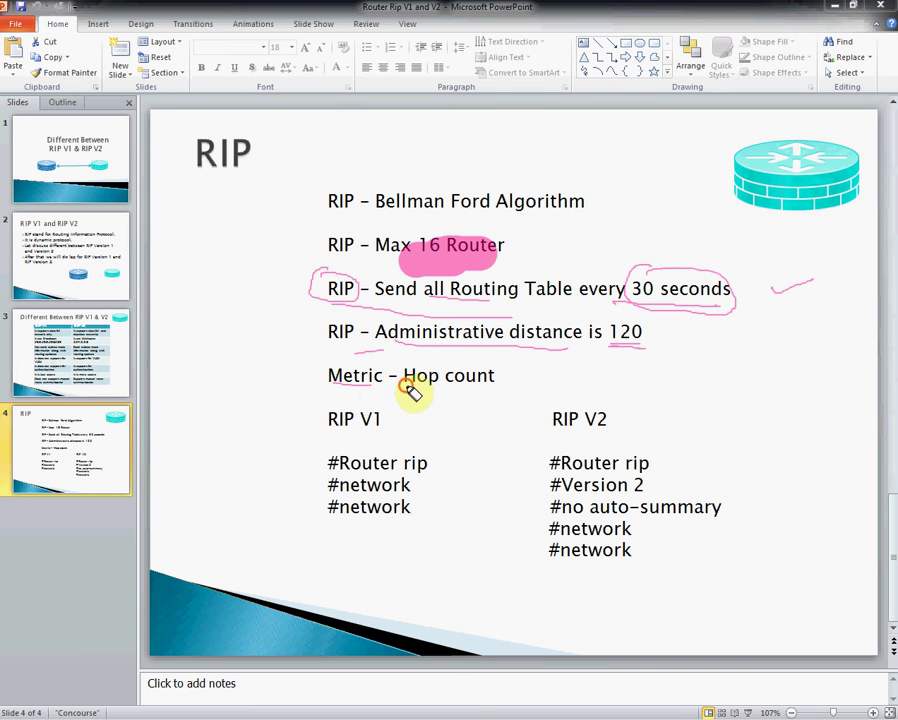
pyautogui.moveTo(476, 388); pyautogui.dragTo(502, 385)
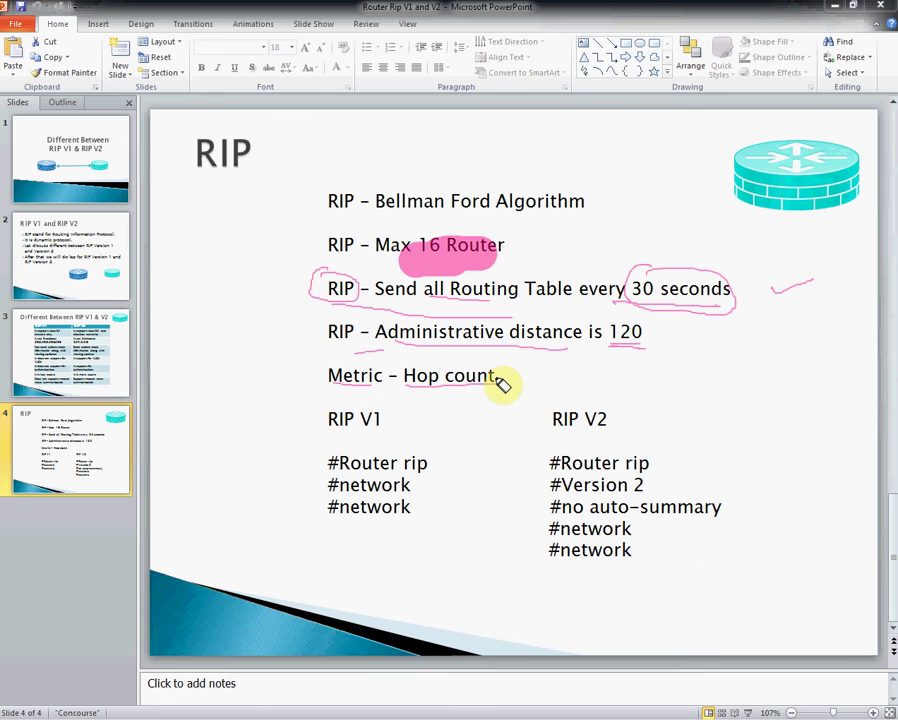
pyautogui.moveTo(452, 277)
pyautogui.mouseDown()
pyautogui.moveTo(483, 238)
pyautogui.moveTo(458, 228)
pyautogui.moveTo(415, 262)
pyautogui.moveTo(456, 276)
pyautogui.moveTo(509, 267)
pyautogui.moveTo(453, 233)
pyautogui.moveTo(433, 242)
pyautogui.moveTo(480, 255)
pyautogui.mouseUp()
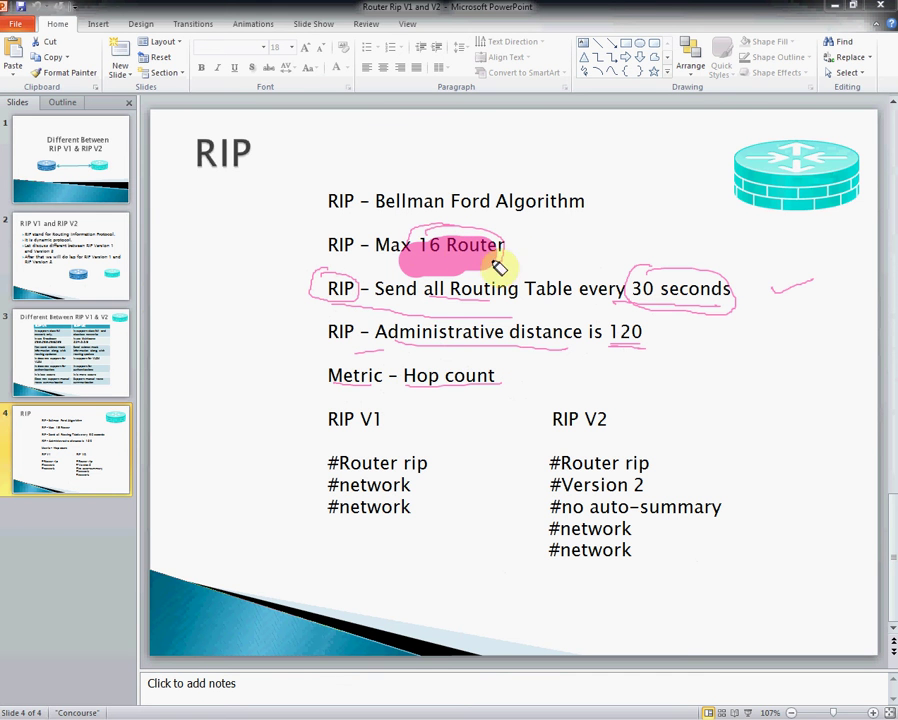
# Step: Circle the RIP V1 command list and handwrite example addresses starting with 10 and 20 beside its two #network lines
pyautogui.moveTo(399, 409)
pyautogui.mouseDown()
pyautogui.moveTo(349, 408)
pyautogui.moveTo(317, 424)
pyautogui.moveTo(317, 494)
pyautogui.moveTo(370, 528)
pyautogui.moveTo(429, 540)
pyautogui.moveTo(444, 488)
pyautogui.mouseUp()
pyautogui.moveTo(440, 430); pyautogui.dragTo(400, 402)
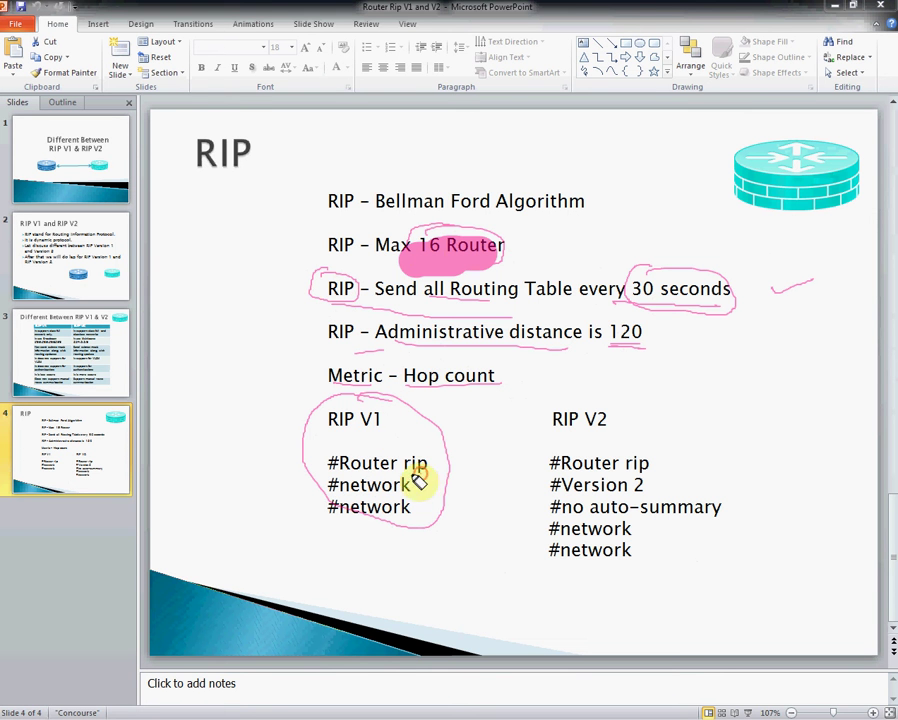
pyautogui.moveTo(432, 493); pyautogui.dragTo(510, 480)
pyautogui.moveTo(433, 509)
pyautogui.mouseDown()
pyautogui.moveTo(449, 521)
pyautogui.moveTo(502, 507)
pyautogui.mouseUp()
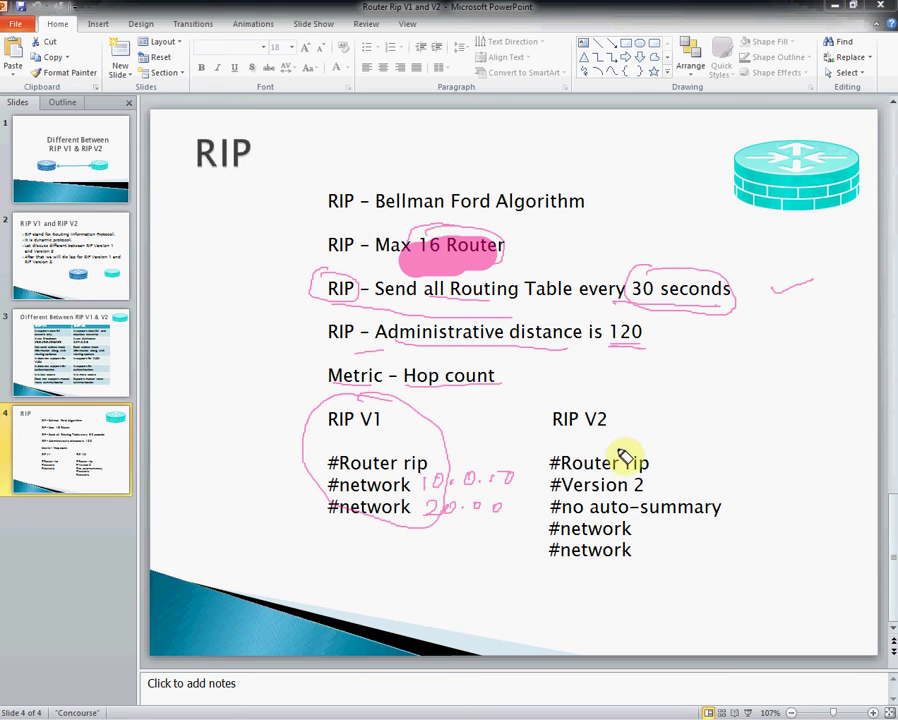
# Step: Check the #Router rip, #Version 2 and #no auto-summary commands under RIP V2, and draw a line after each #network command
pyautogui.moveTo(662, 469); pyautogui.dragTo(700, 446)
pyautogui.moveTo(657, 490); pyautogui.dragTo(697, 474)
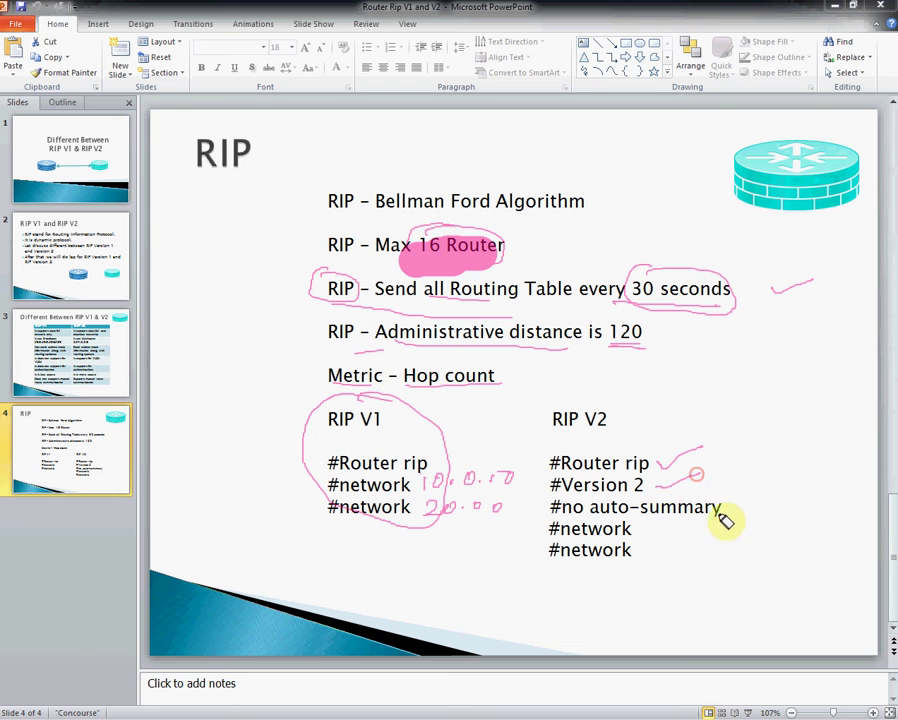
pyautogui.moveTo(732, 520); pyautogui.dragTo(772, 509)
pyautogui.moveTo(646, 530); pyautogui.dragTo(704, 527)
pyautogui.moveTo(652, 552); pyautogui.dragTo(716, 545)
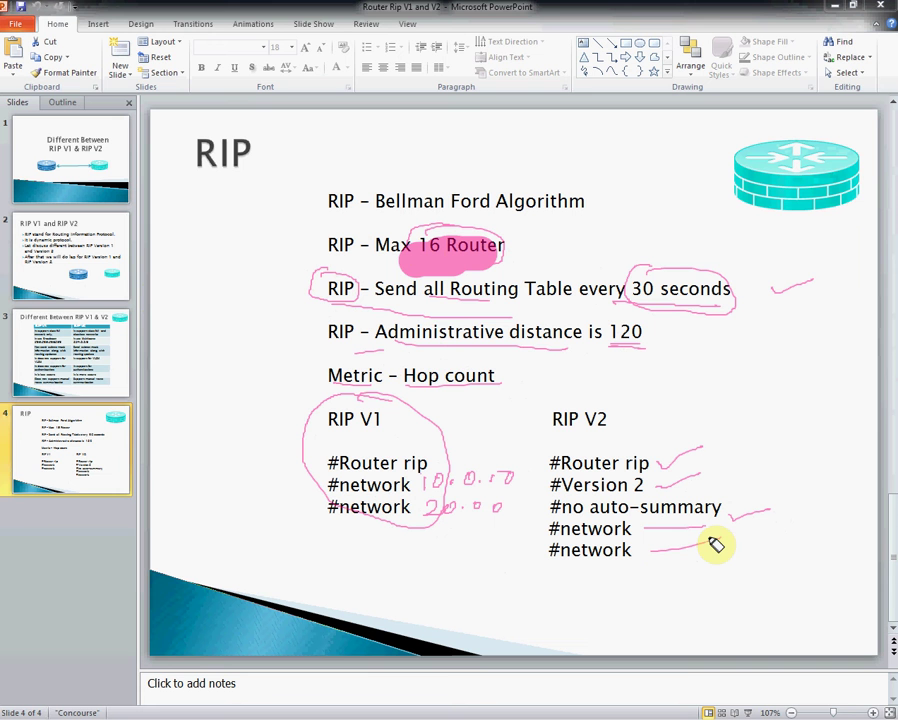
pyautogui.moveTo(716, 544); pyautogui.dragTo(722, 548)
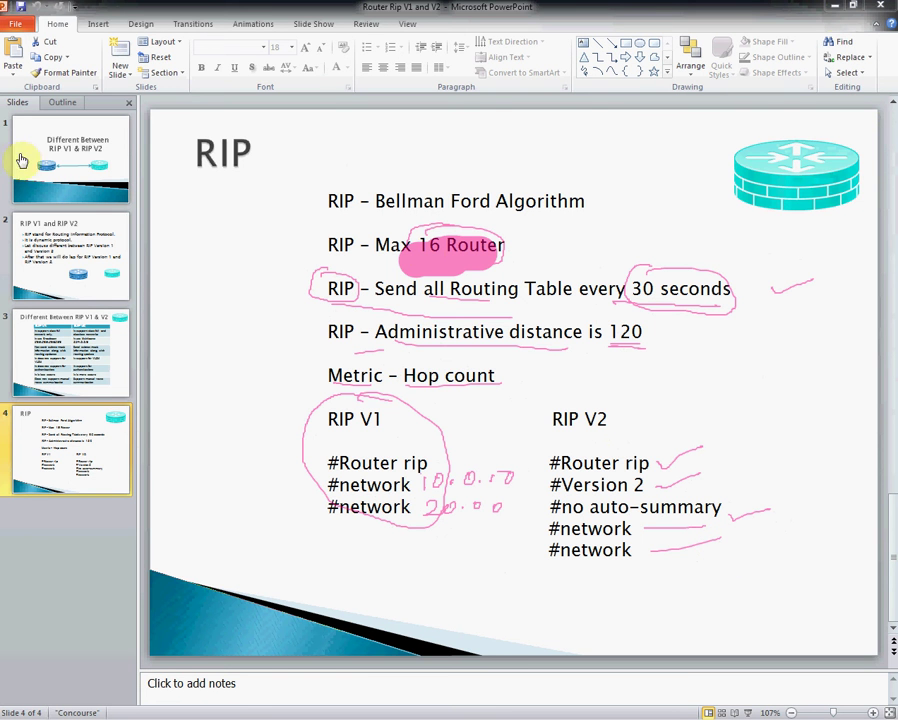
# Step: Switch to the RIP Version 2 Lab in Cisco Packet Tracer, maximize its window and clear all pen marks
pyautogui.press('super+d')
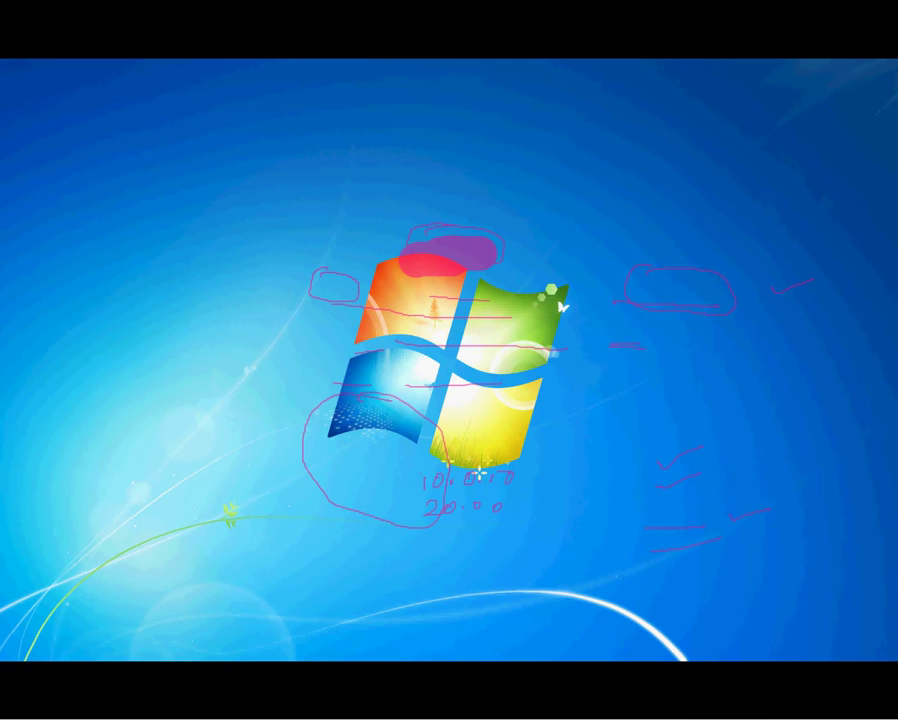
pyautogui.hotkey('alt', 'Tab')
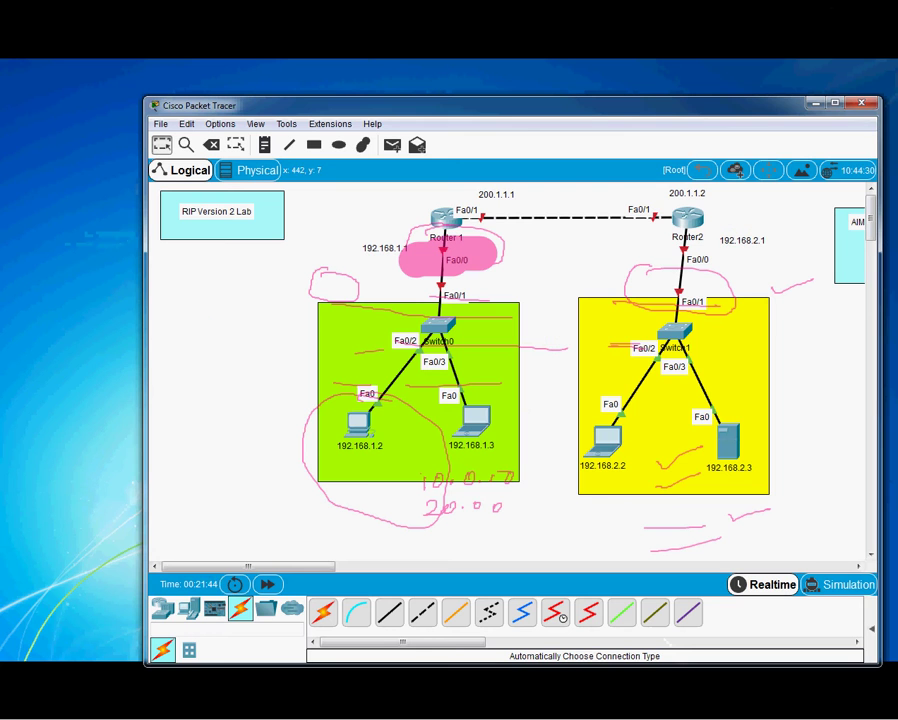
pyautogui.click(834, 106)
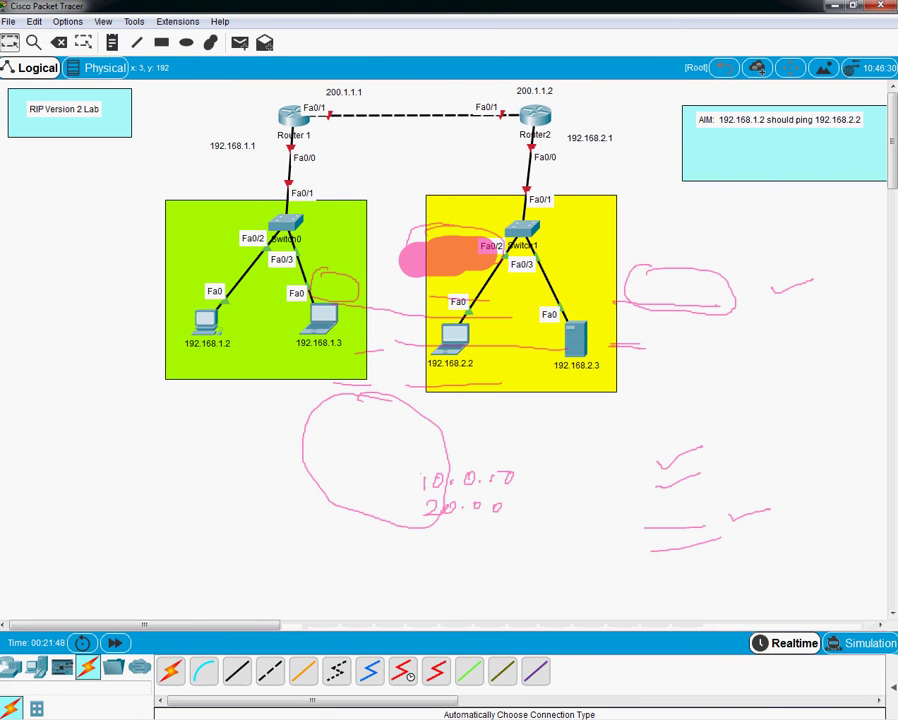
pyautogui.press('e')
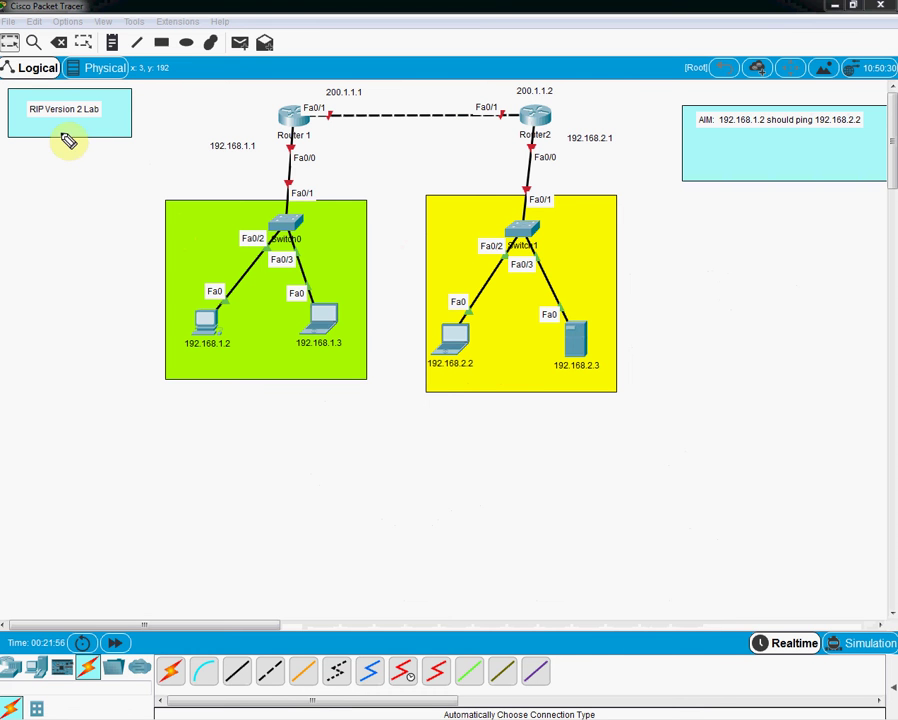
# Step: Underline the "RIP Version 2 Lab" title and the host addresses 192.168.1.2 and 192.168.2.2 with the pen
pyautogui.click(31, 123)
pyautogui.moveTo(31, 123); pyautogui.dragTo(99, 120)
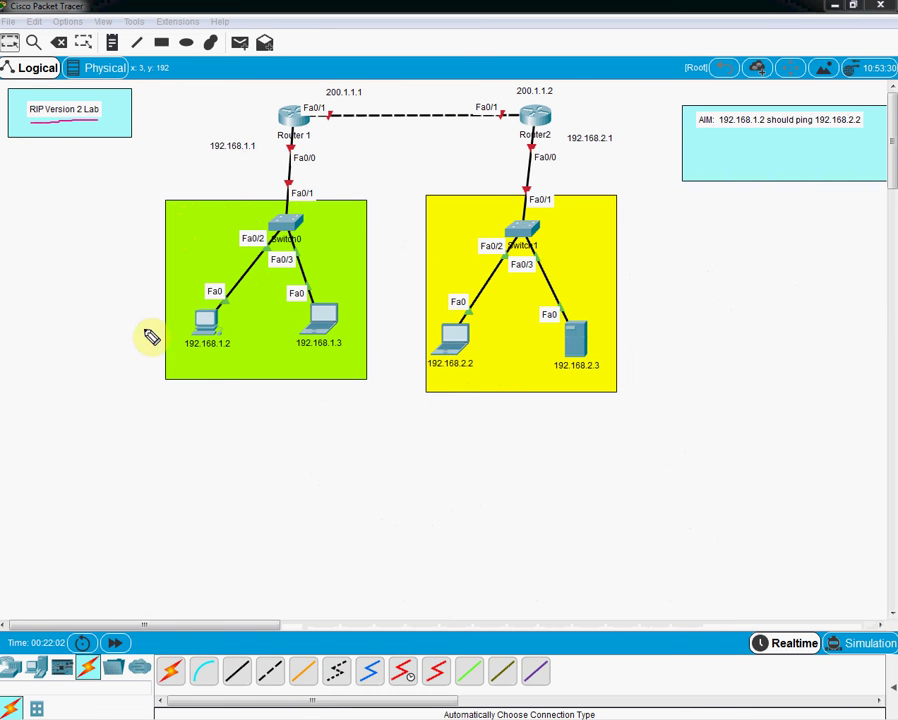
pyautogui.moveTo(182, 345); pyautogui.dragTo(232, 346)
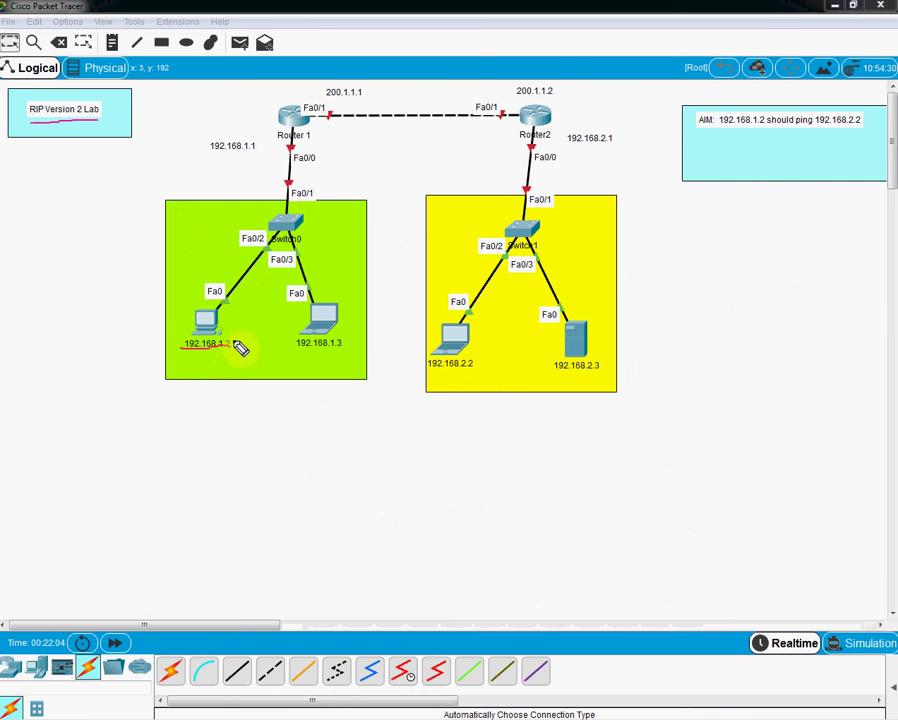
pyautogui.moveTo(434, 375); pyautogui.dragTo(474, 378)
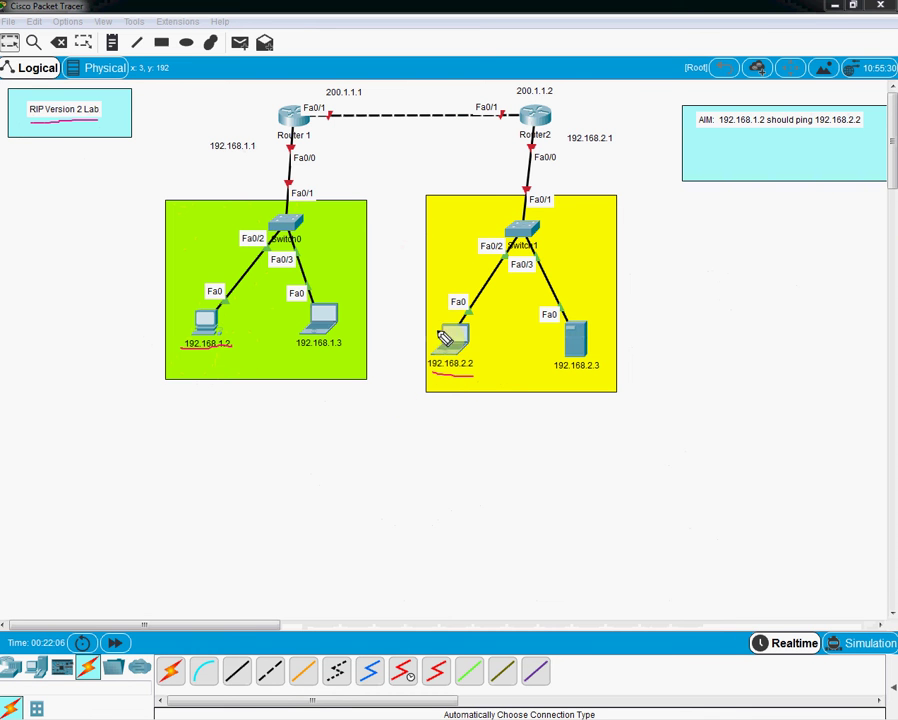
# Step: Circle Router 1, Router2 and the 192.168.1.1 label in the topology, and clear the pen marks
pyautogui.moveTo(291, 106)
pyautogui.mouseDown()
pyautogui.moveTo(293, 171)
pyautogui.moveTo(333, 124)
pyautogui.mouseUp()
pyautogui.moveTo(565, 95)
pyautogui.mouseDown()
pyautogui.moveTo(501, 129)
pyautogui.moveTo(615, 140)
pyautogui.moveTo(500, 115)
pyautogui.mouseUp()
pyautogui.moveTo(234, 170)
pyautogui.mouseDown()
pyautogui.moveTo(258, 140)
pyautogui.moveTo(252, 163)
pyautogui.mouseUp()
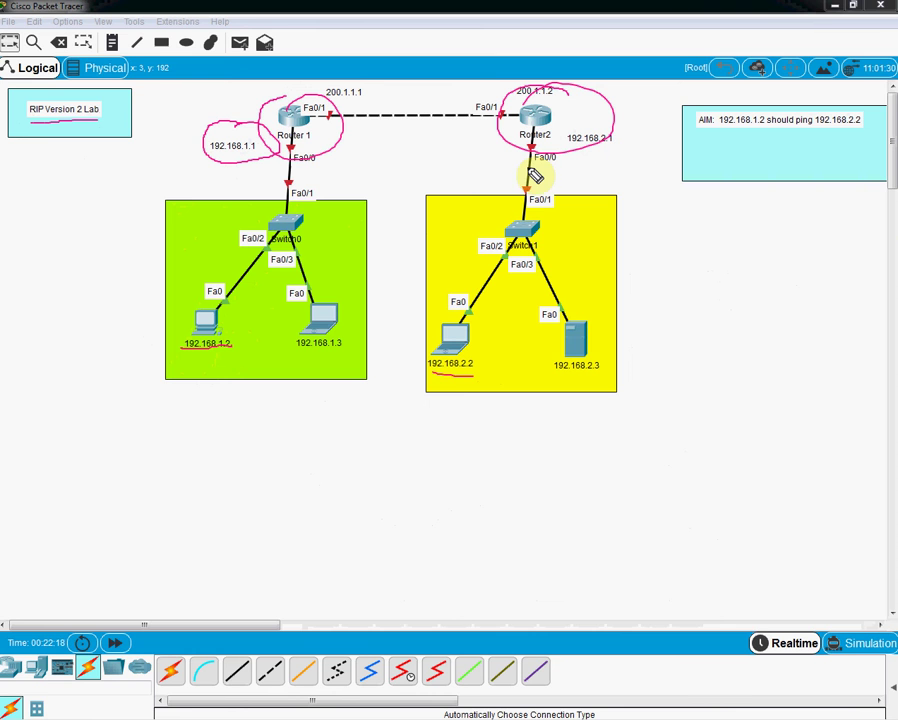
pyautogui.press('Escape')
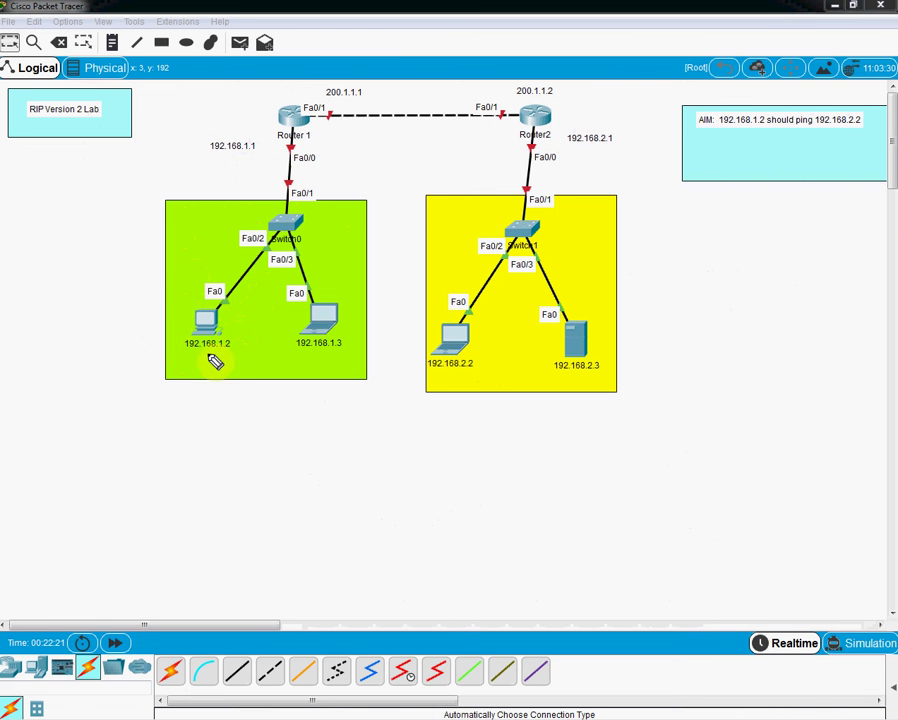
# Step: Underline the four host addresses 192.168.1.2, 192.168.1.3, 192.168.2.2 and 192.168.2.3 under their devices
pyautogui.moveTo(183, 352); pyautogui.dragTo(229, 352)
pyautogui.moveTo(296, 352); pyautogui.dragTo(340, 352)
pyautogui.moveTo(428, 368); pyautogui.dragTo(472, 368)
pyautogui.moveTo(554, 378); pyautogui.dragTo(593, 378)
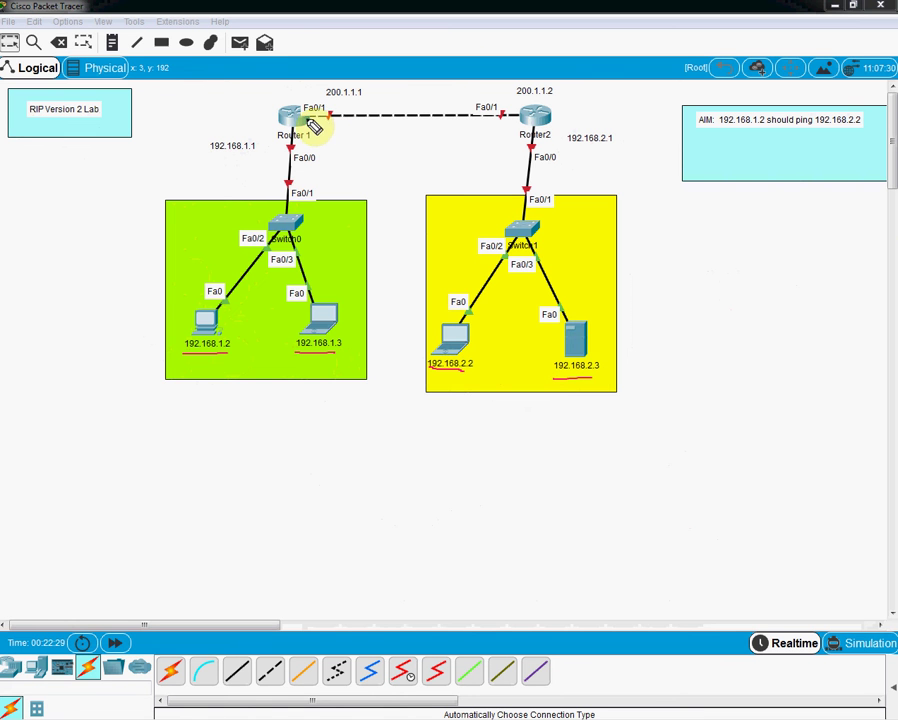
# Step: Underline 200.1.1.1 and 200.1.1.2, and circle all four router interface addresses around Router 1 and Router2
pyautogui.moveTo(326, 100); pyautogui.dragTo(362, 100)
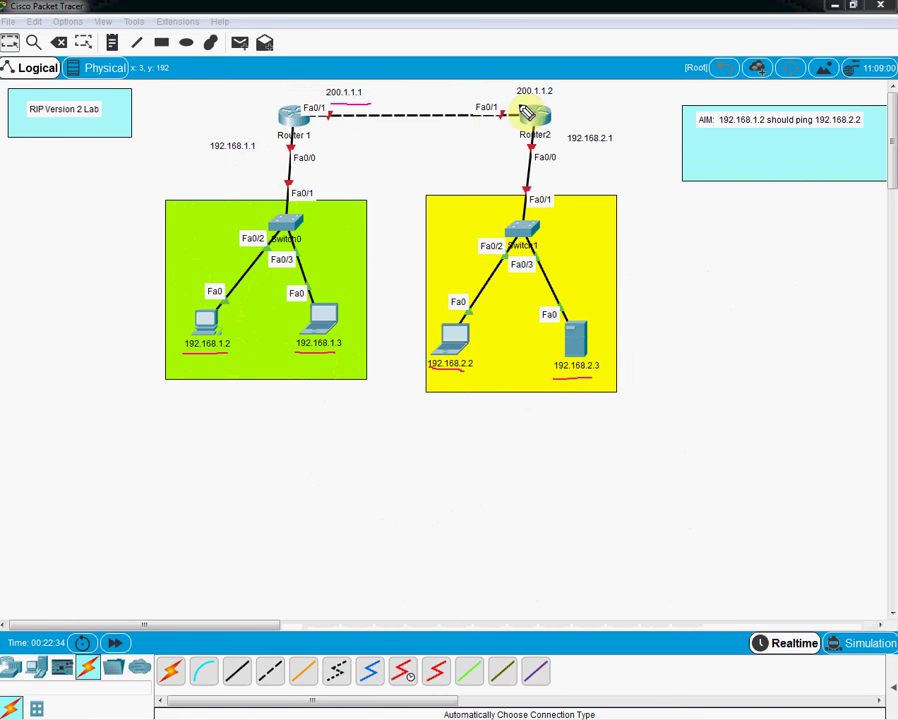
pyautogui.moveTo(513, 100); pyautogui.dragTo(553, 100)
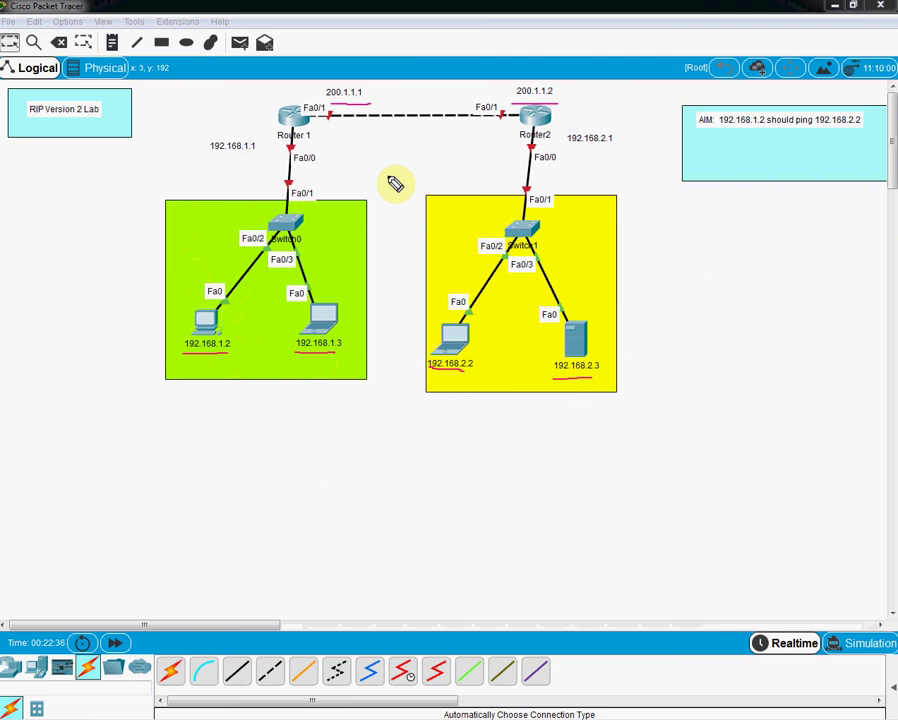
pyautogui.moveTo(244, 134)
pyautogui.mouseDown()
pyautogui.moveTo(219, 171)
pyautogui.moveTo(248, 142)
pyautogui.mouseUp()
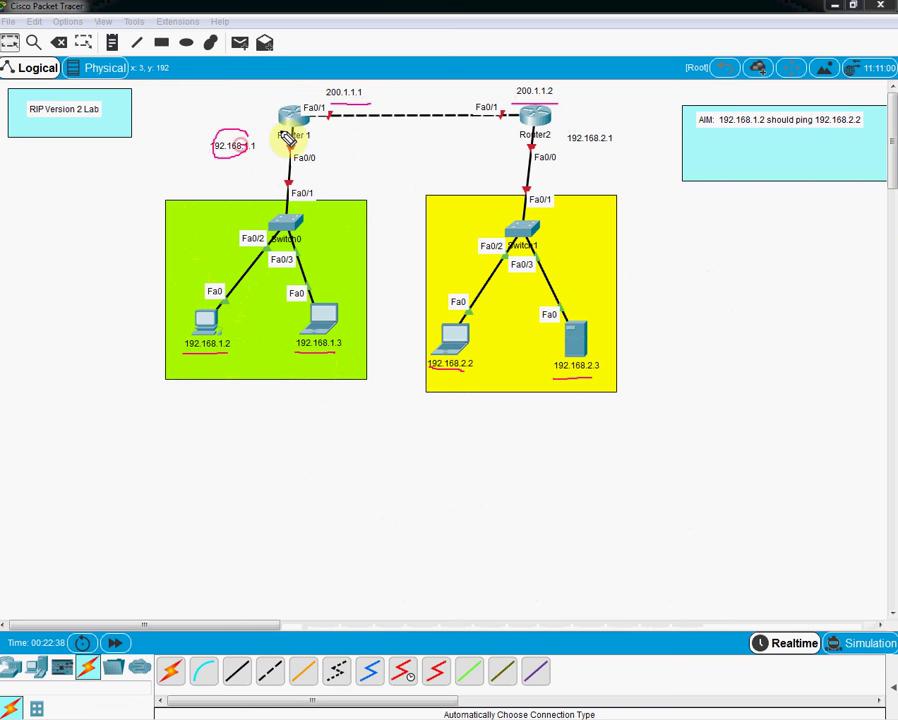
pyautogui.moveTo(357, 104)
pyautogui.mouseDown()
pyautogui.moveTo(353, 90)
pyautogui.moveTo(353, 100)
pyautogui.moveTo(366, 100)
pyautogui.mouseUp()
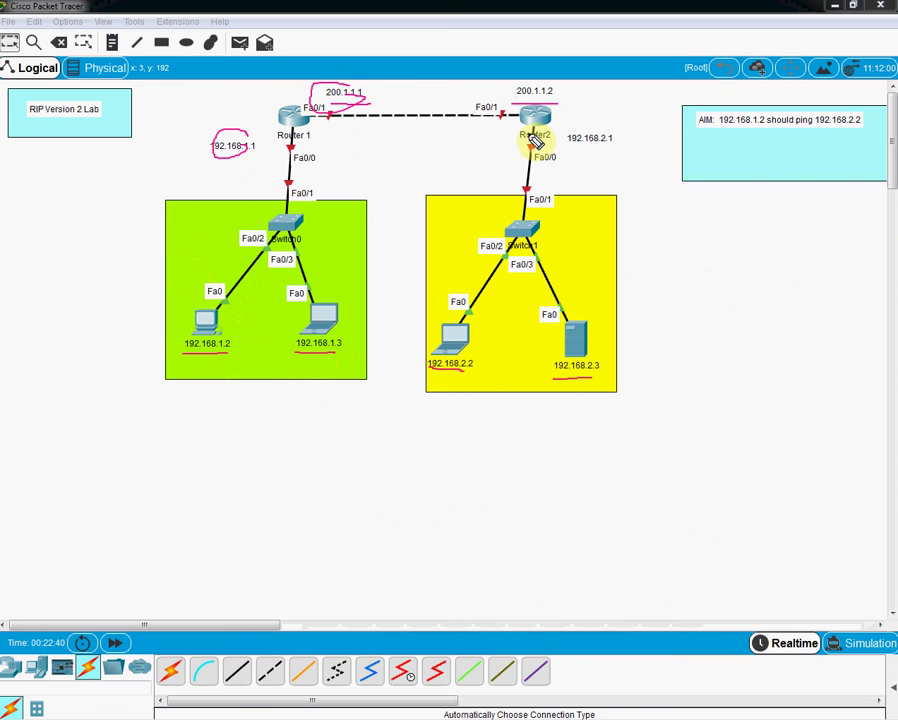
pyautogui.moveTo(592, 136)
pyautogui.mouseDown()
pyautogui.moveTo(580, 154)
pyautogui.moveTo(584, 134)
pyautogui.moveTo(512, 106)
pyautogui.moveTo(569, 94)
pyautogui.mouseUp()
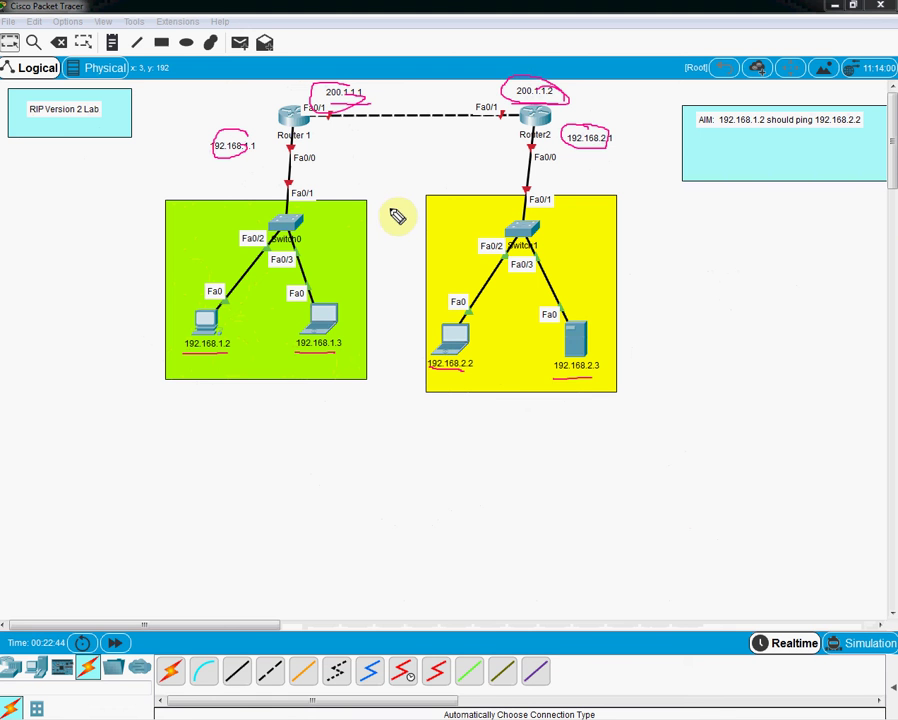
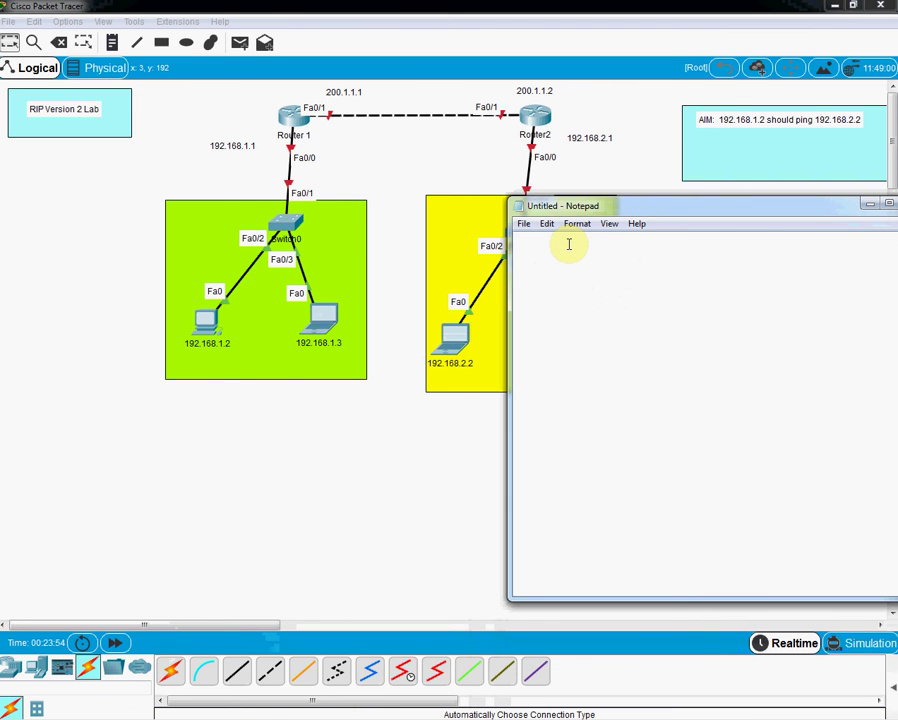
# Step: Write the commands Config t and hostname R1 in the empty Notepad file, separated by a blank line
pyautogui.write('Config t')
pyautogui.press('Return')
pyautogui.write('hostname ')
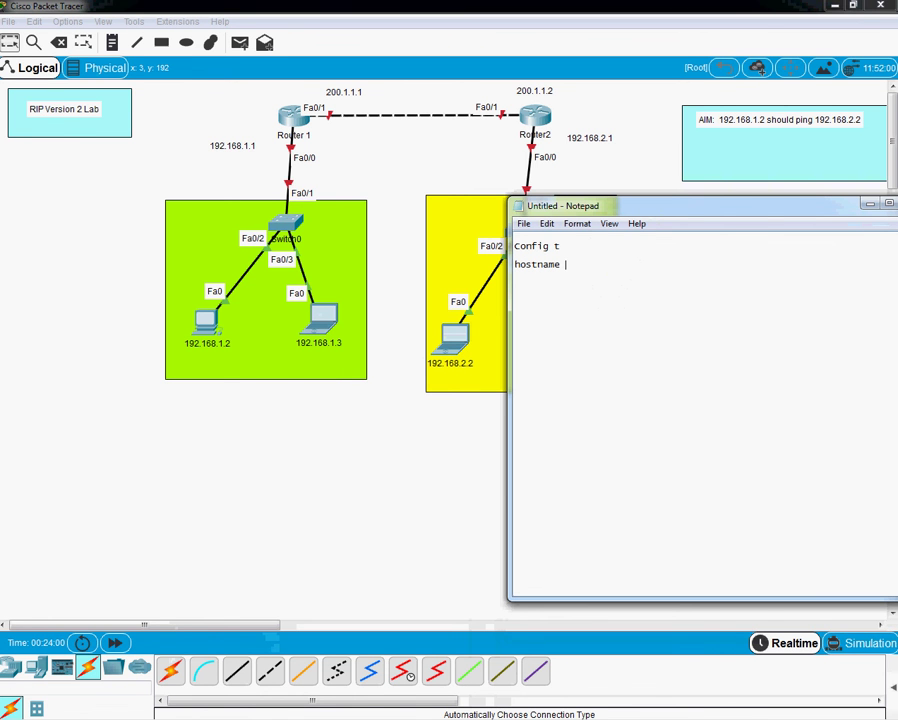
pyautogui.write('R1')
pyautogui.press('Return')
pyautogui.click(516, 276)
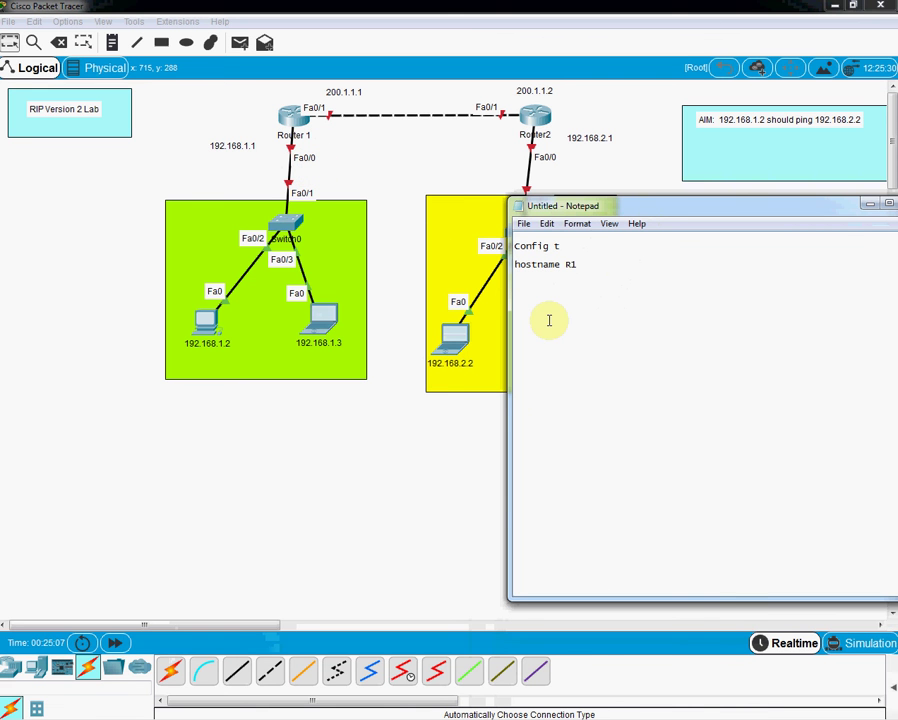
# Step: Add the Fa0/0 interface commands int f0/0, ip add 192.168.1.1 255.255.255.0 and no sh below the hostname, using the address label beside Router 1
pyautogui.write('int f')
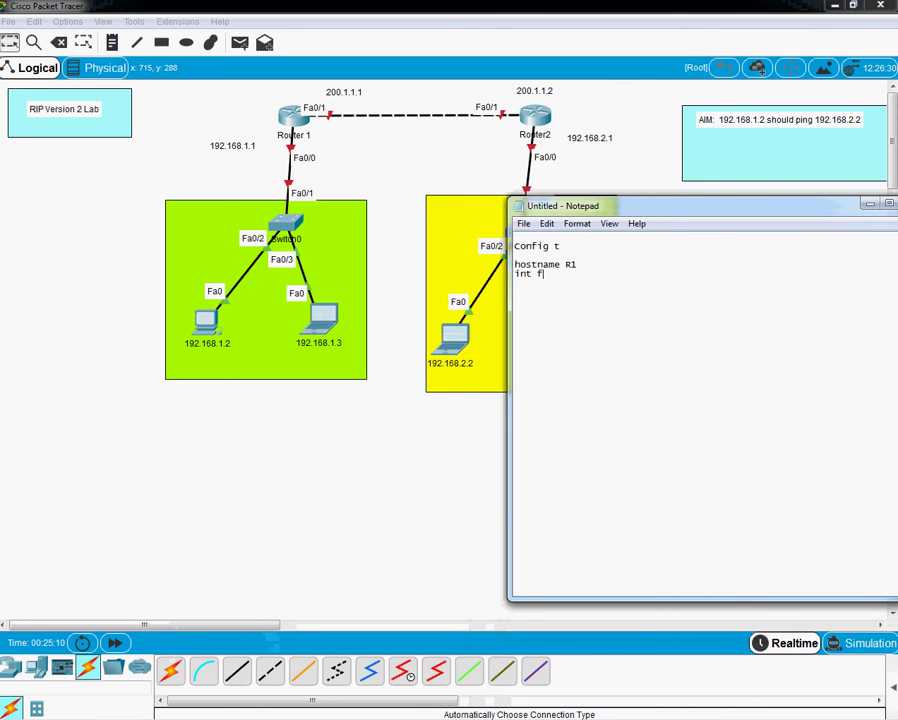
pyautogui.write('0/0')
pyautogui.press('Return')
pyautogui.write('ip add')
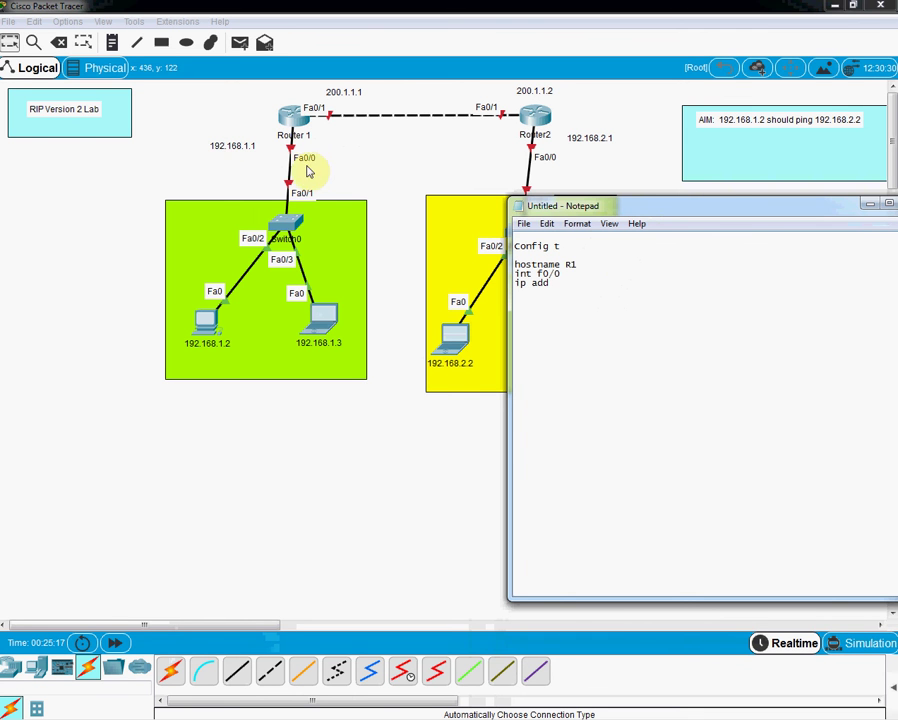
pyautogui.click(230, 148)
pyautogui.click(230, 148)
pyautogui.moveTo(250, 148); pyautogui.dragTo(198, 143)
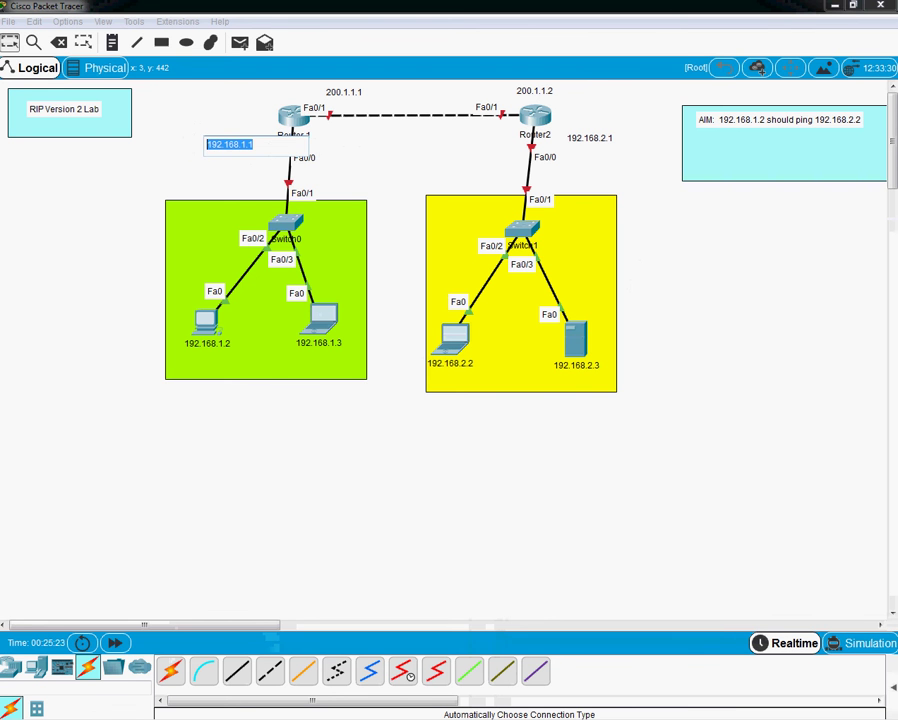
pyautogui.press('Return')
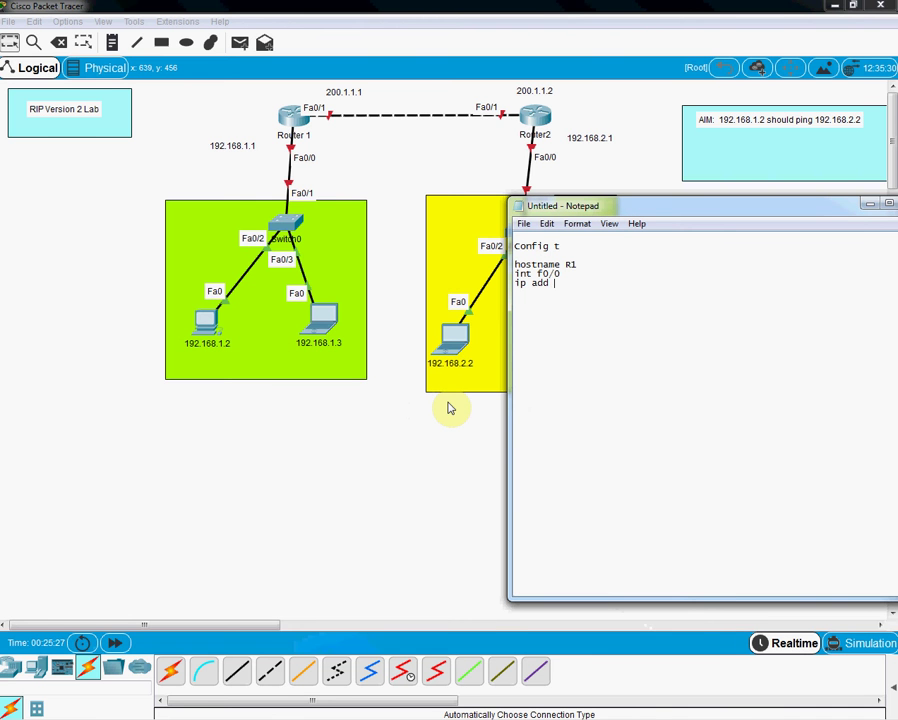
pyautogui.write('192.168.1.1 255.255.255.0')
pyautogui.press('Return')
pyautogui.write('no sh')
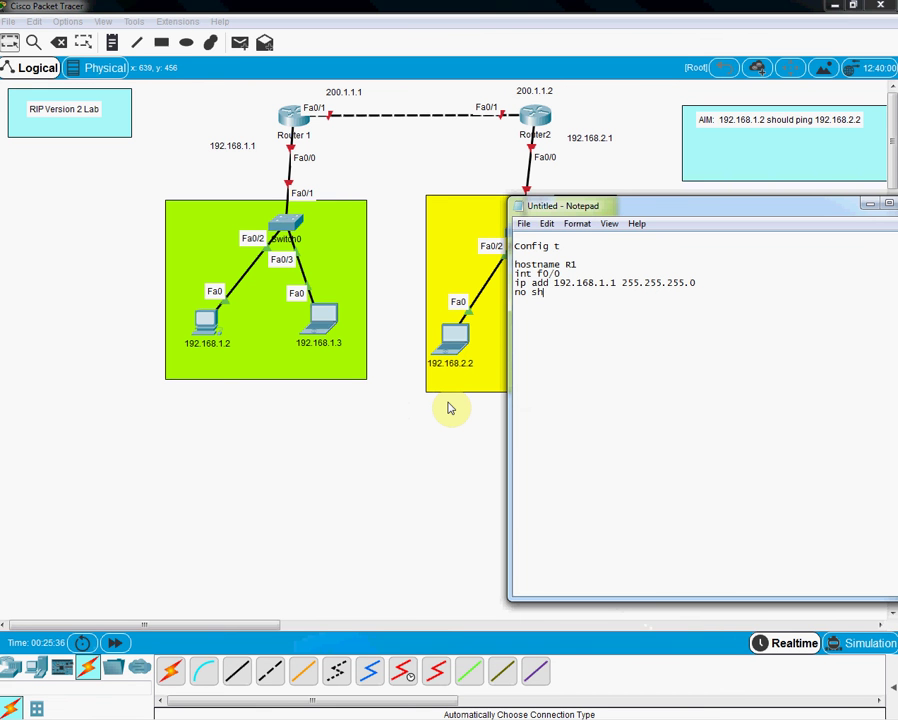
pyautogui.press('Return')
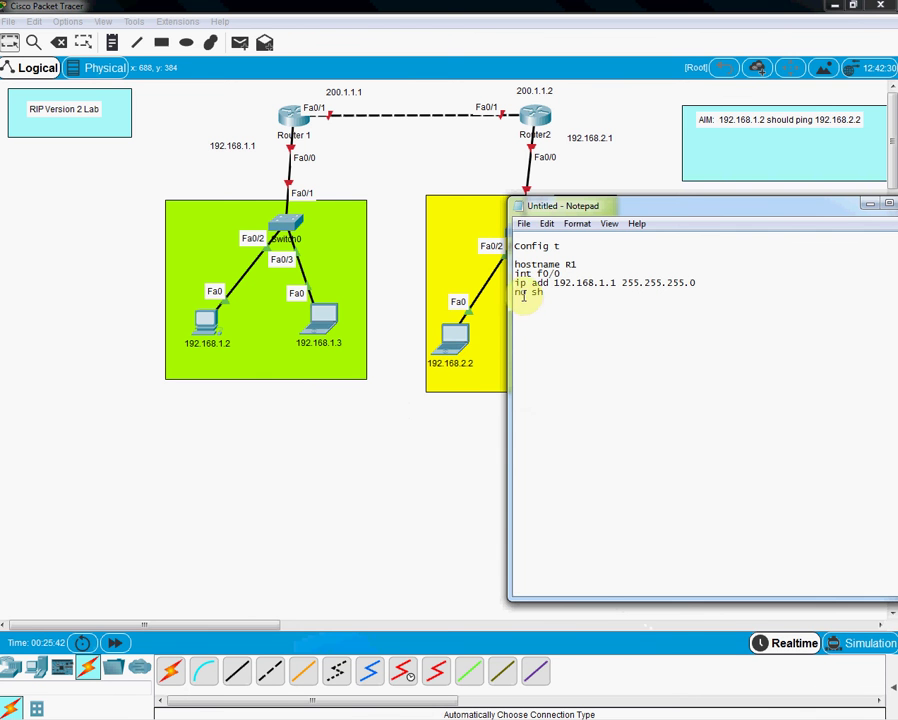
# Step: Duplicate the three-line int f0/0 command block below the original, separated by blank lines
pyautogui.hotkey('shift', 'Up')
pyautogui.hotkey('shift', 'Up')
pyautogui.hotkey('shift', 'Up')
pyautogui.hotkey('ctrl', 'c')
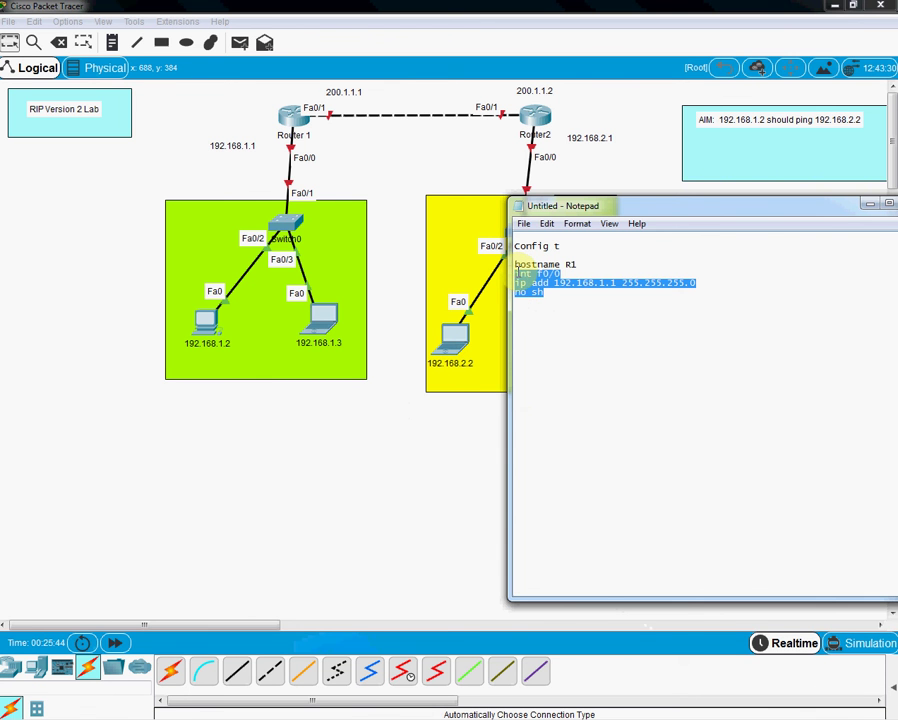
pyautogui.click(550, 293)
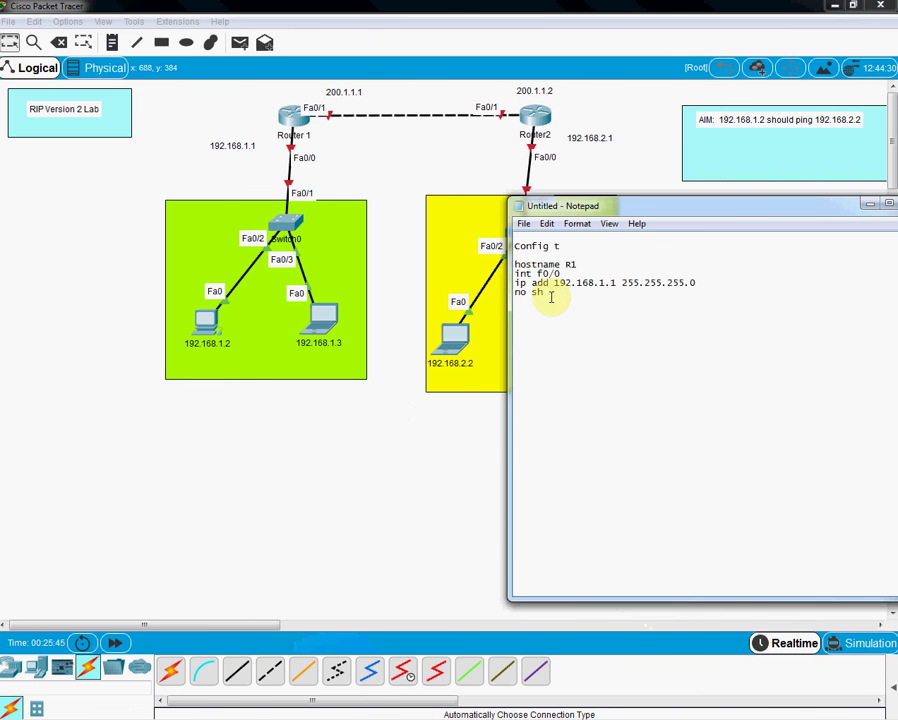
pyautogui.press('Return')
pyautogui.press('Return')
pyautogui.hotkey('ctrl', 'v')
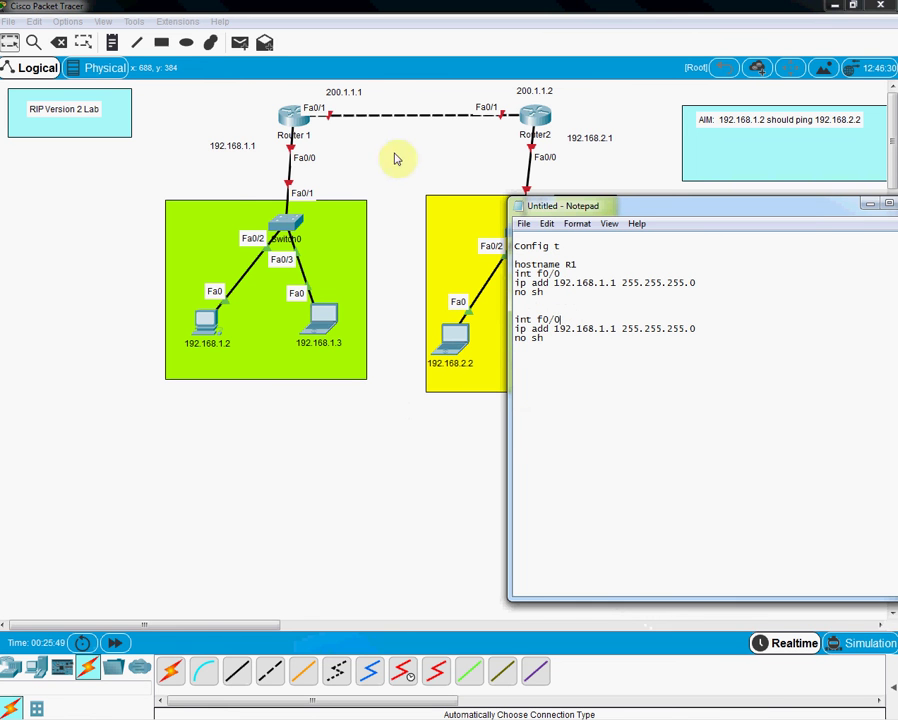
# Step: Change the duplicated block's interface to f0/1 and its IP address to 200.1.1.1
pyautogui.click(556, 320)
pyautogui.press('BackSpace')
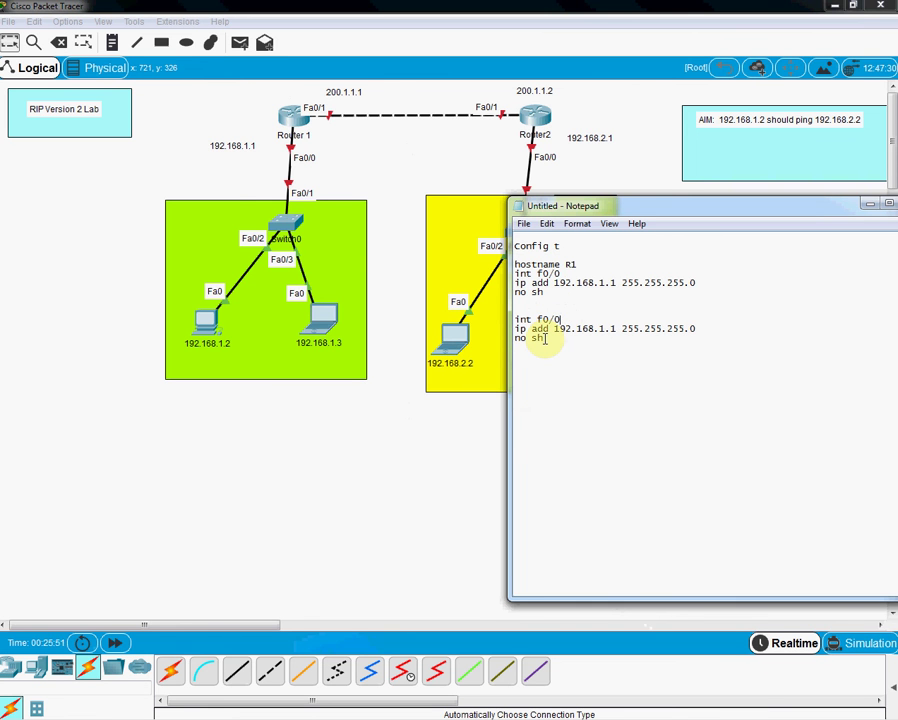
pyautogui.write('1')
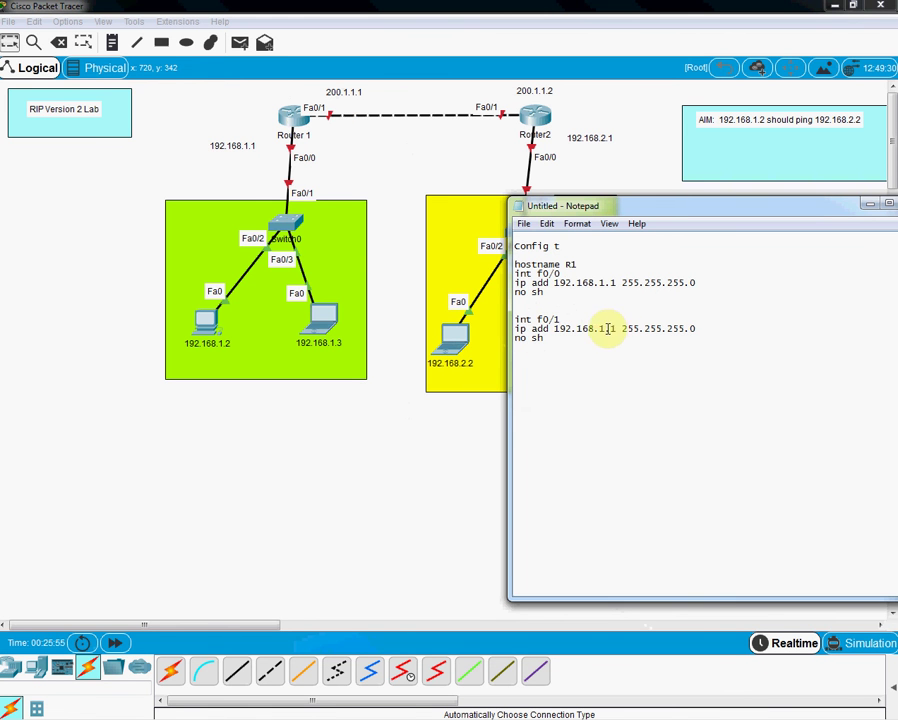
pyautogui.moveTo(614, 329); pyautogui.dragTo(555, 330)
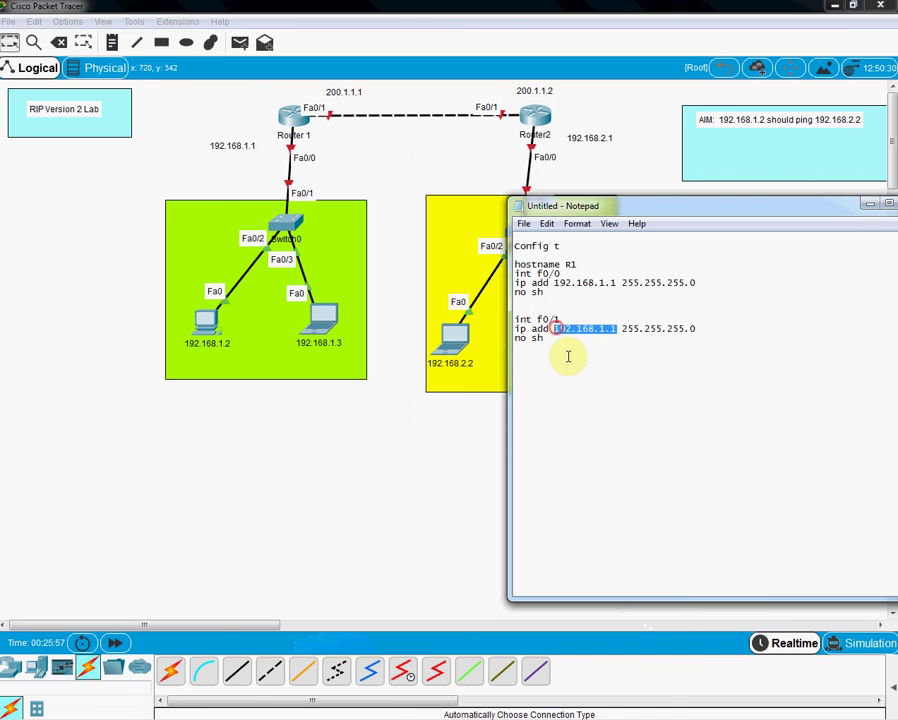
pyautogui.write('200')
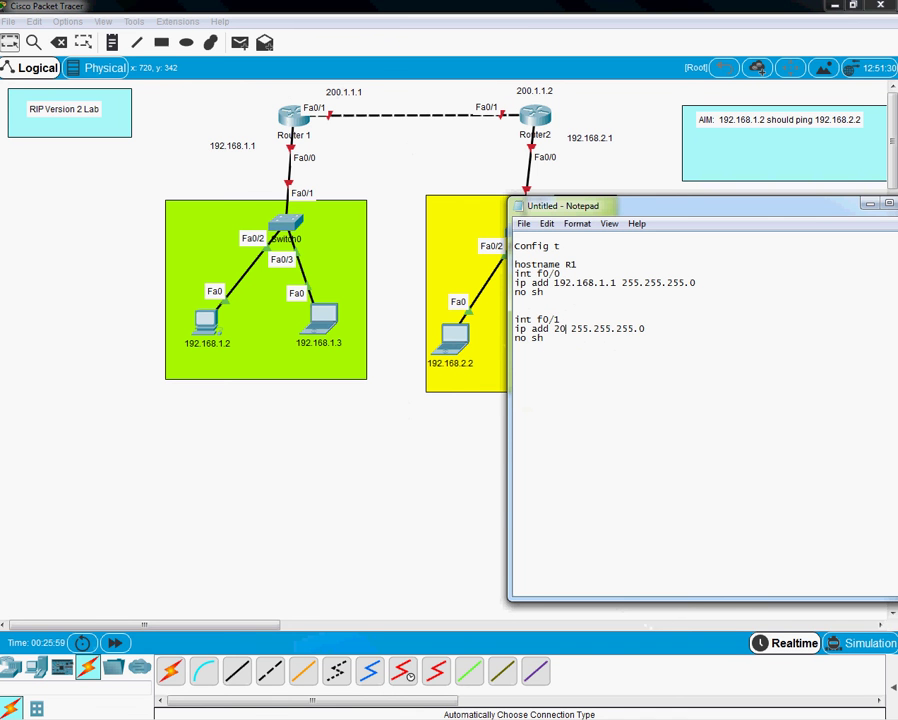
pyautogui.write('.1.1.1')
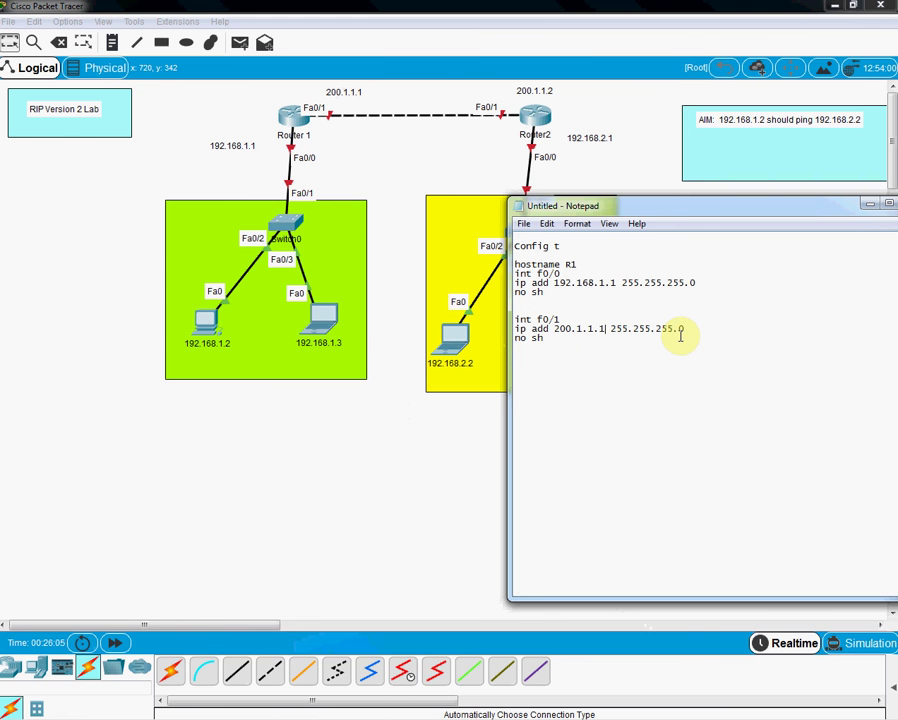
# Step: Add the RIP commands router rip, ver 2 and no auto-summary below the int f0/1 block
pyautogui.click(549, 283)
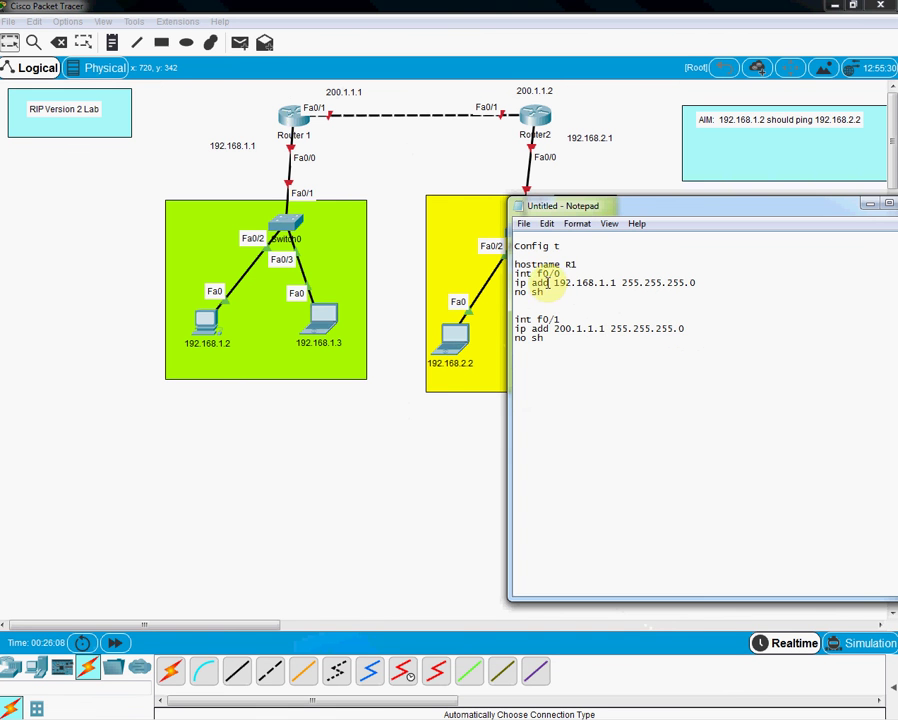
pyautogui.click(547, 339)
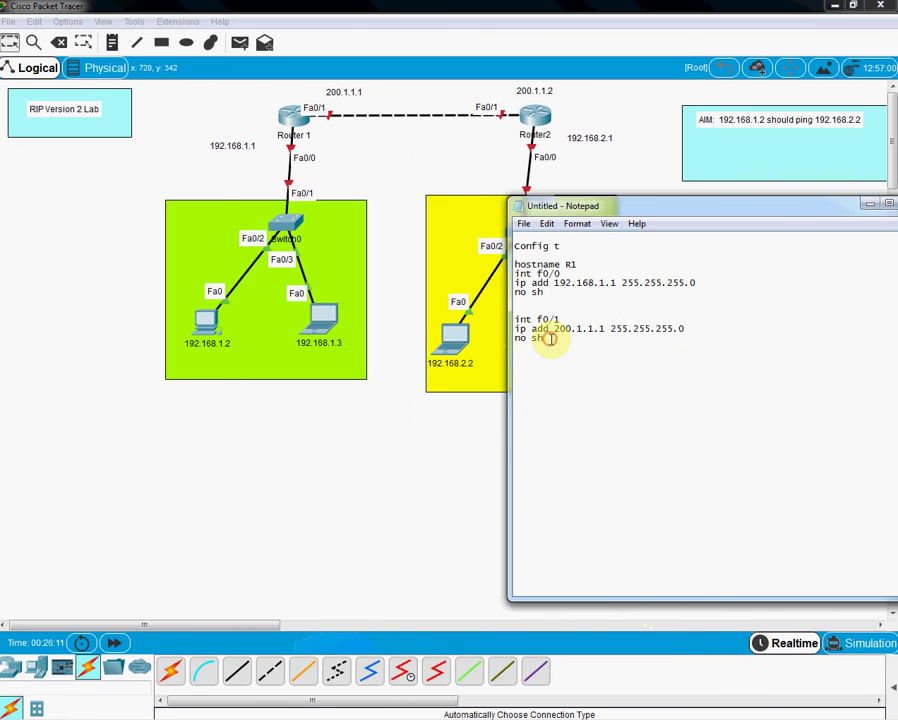
pyautogui.press('Return')
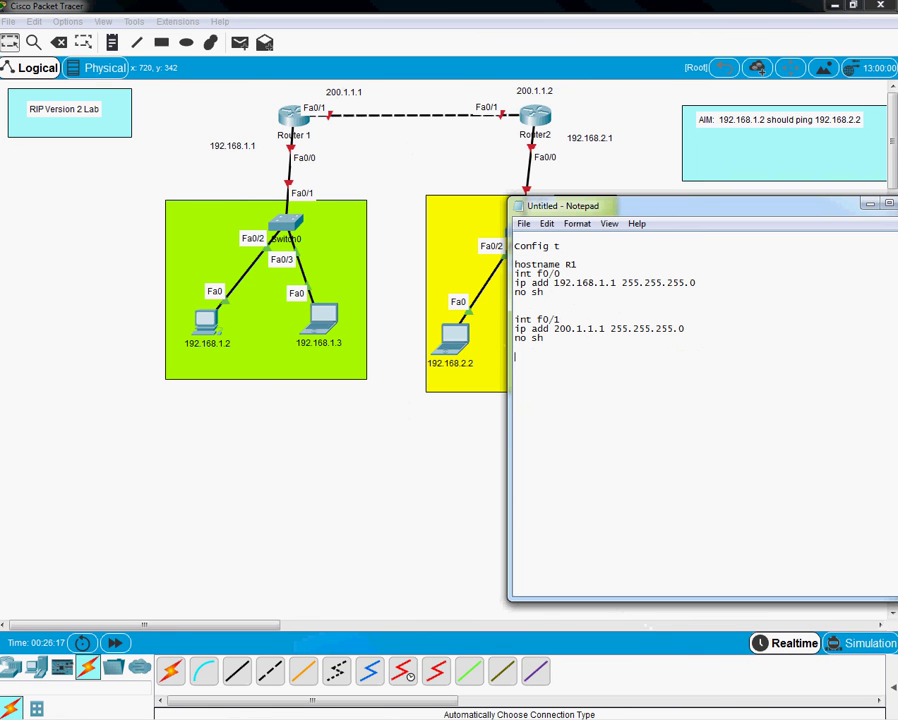
pyautogui.write('router rip')
pyautogui.press('Return')
pyautogui.write('ver 2')
pyautogui.press('Return')
pyautogui.write('no auto')
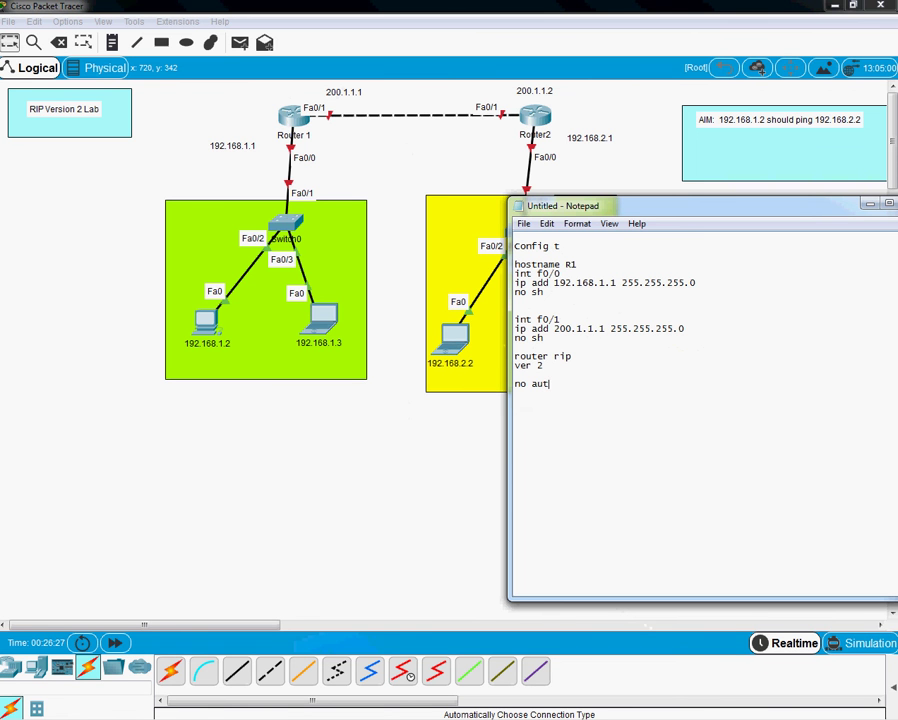
pyautogui.write('-su')
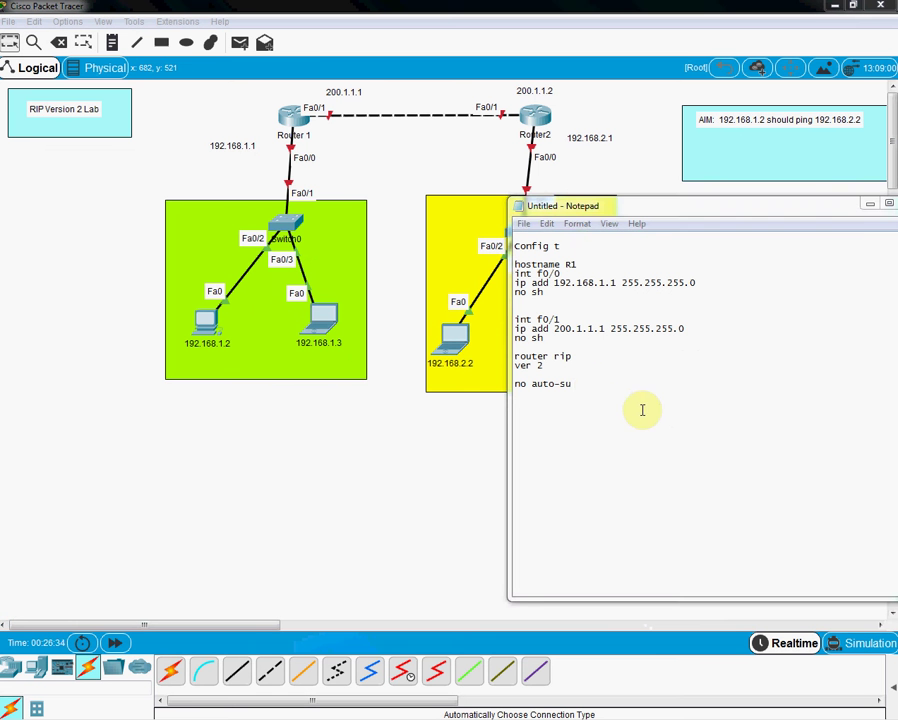
pyautogui.click(581, 387)
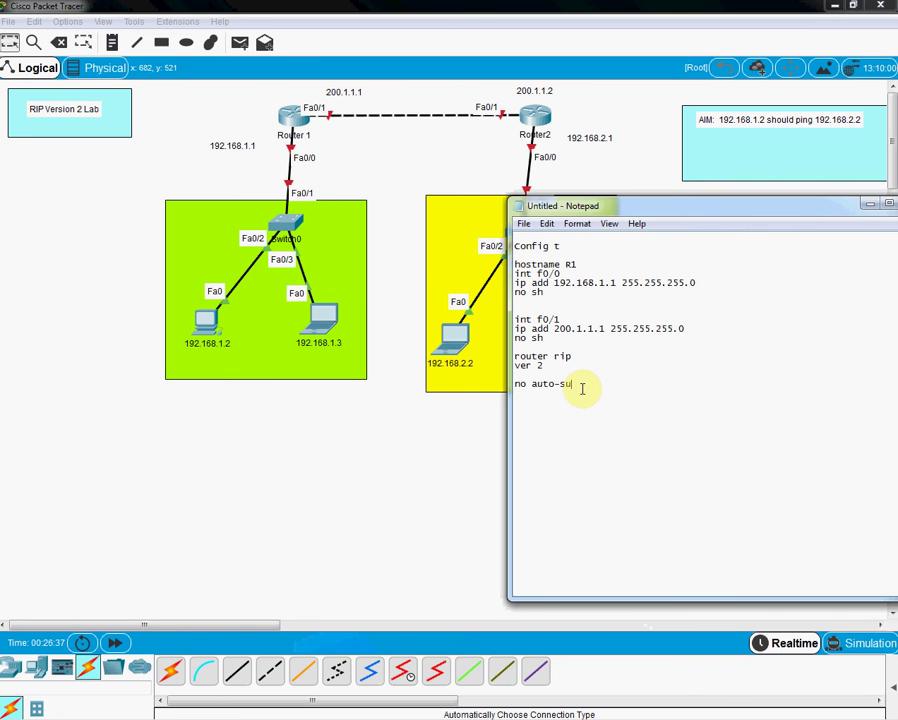
pyautogui.write('mmary')
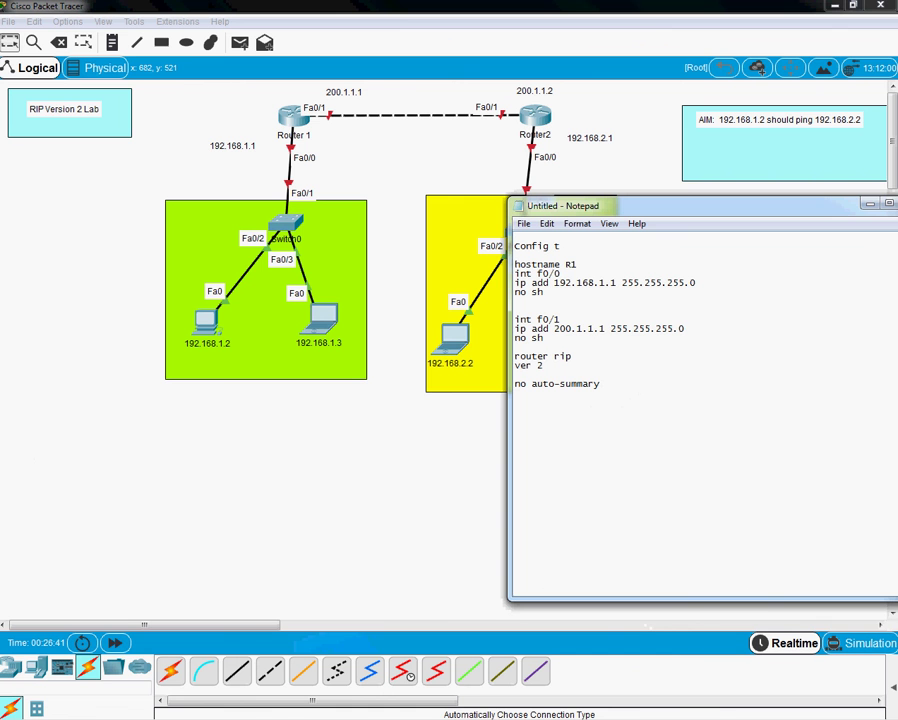
# Step: Add the RIP network statements network 192.168.1.0 and network 200.1.1.0 below no auto-summary
pyautogui.press('Return')
pyautogui.write('network 192.168.1.0')
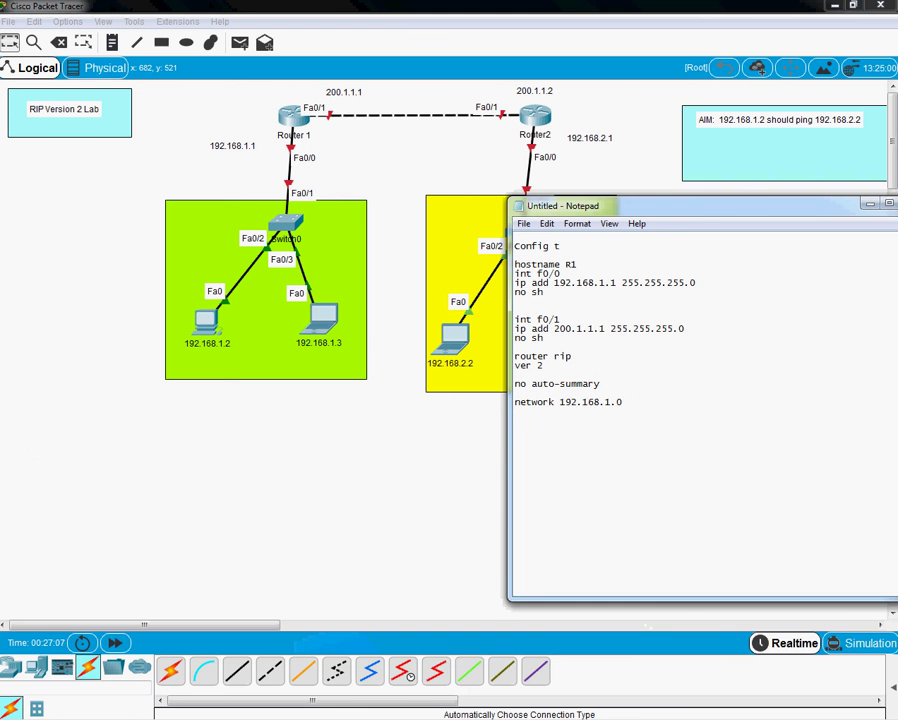
pyautogui.write('network ')
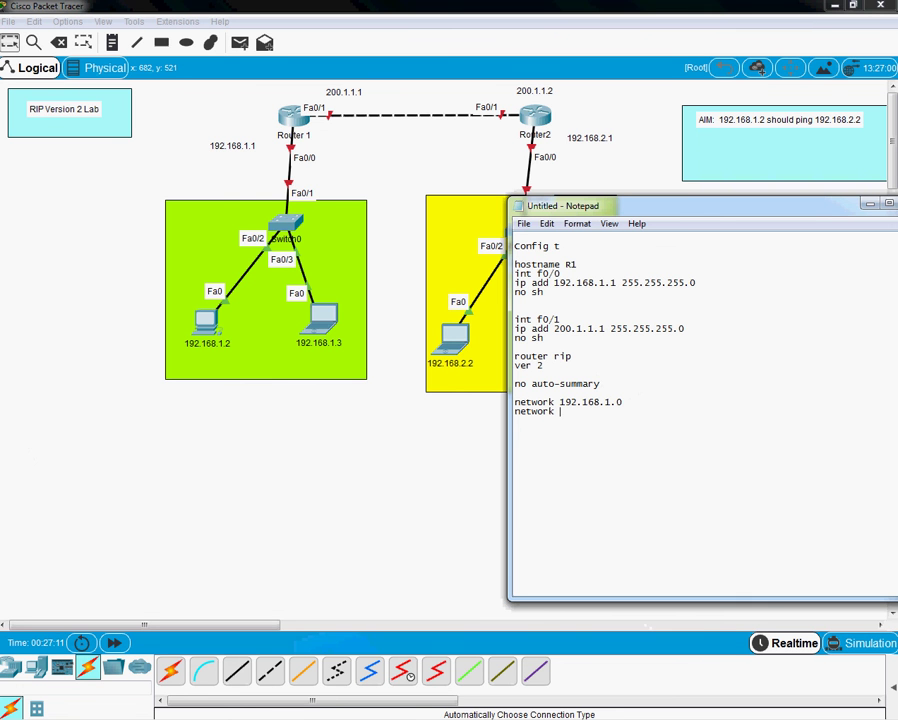
pyautogui.write('200.1.1.0')
pyautogui.press('Return')
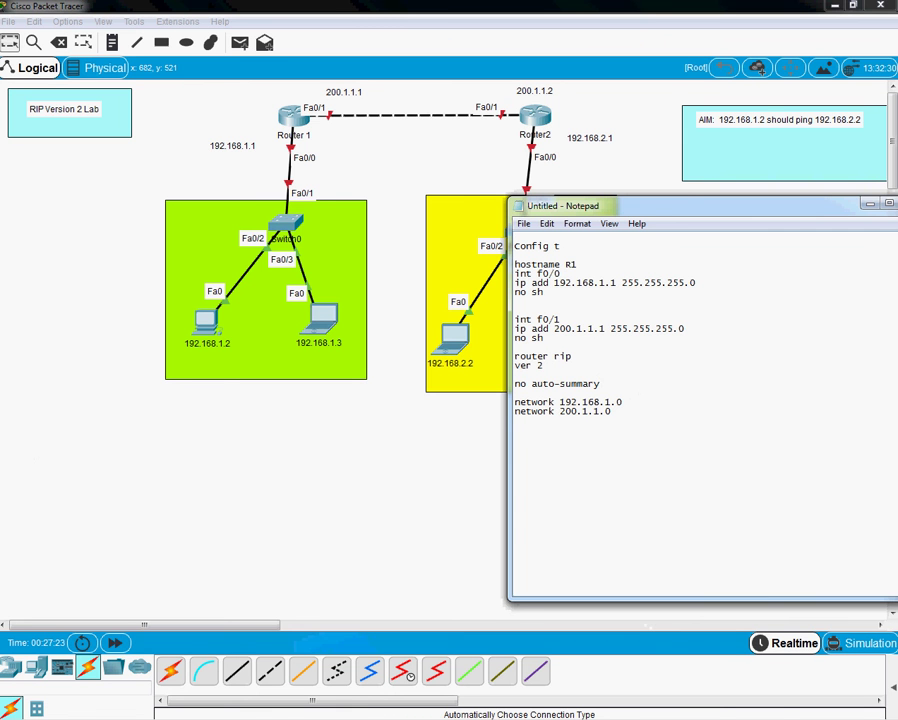
# Step: Add a dashed separator line below the R1 commands and duplicate the whole R1 configuration beneath it
pyautogui.press('Return')
pyautogui.write('-------------------------')
pyautogui.moveTo(614, 412); pyautogui.dragTo(514, 273)
pyautogui.hotkey('ctrl', 'c')
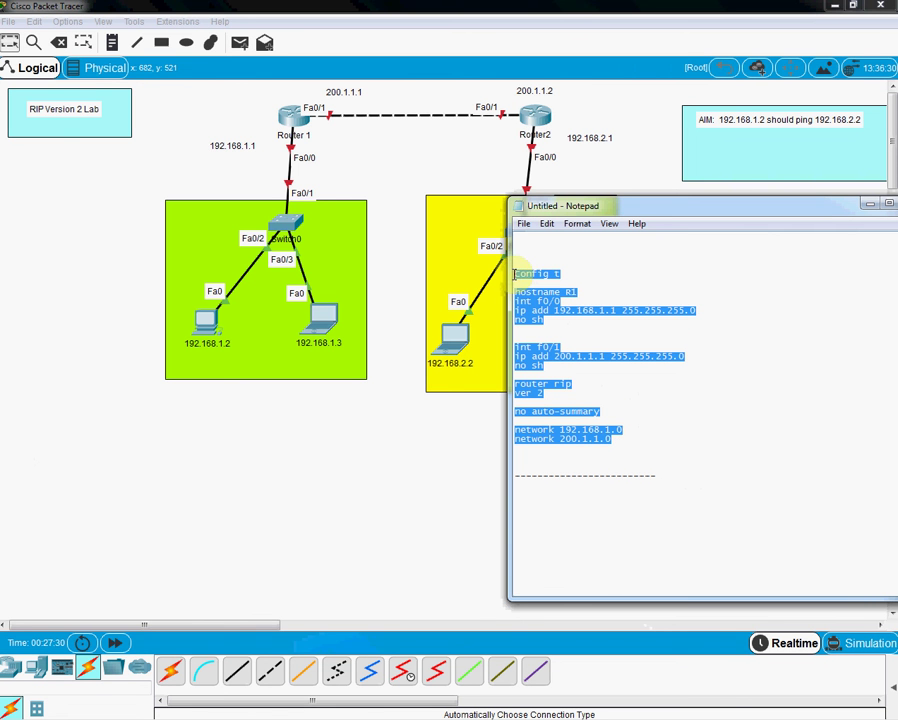
pyautogui.click(526, 497)
pyautogui.hotkey('ctrl', 'v')
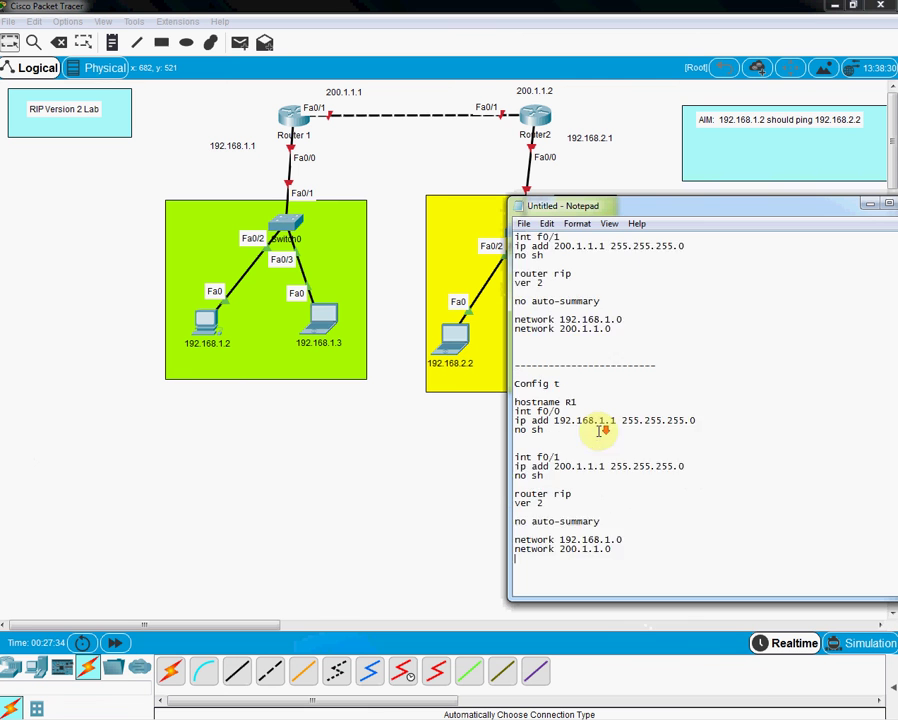
# Step: In the duplicated configuration, change the hostname to R2 and the f0/0 IP address to 192.168.2.1
pyautogui.scroll(-2, 598, 420)
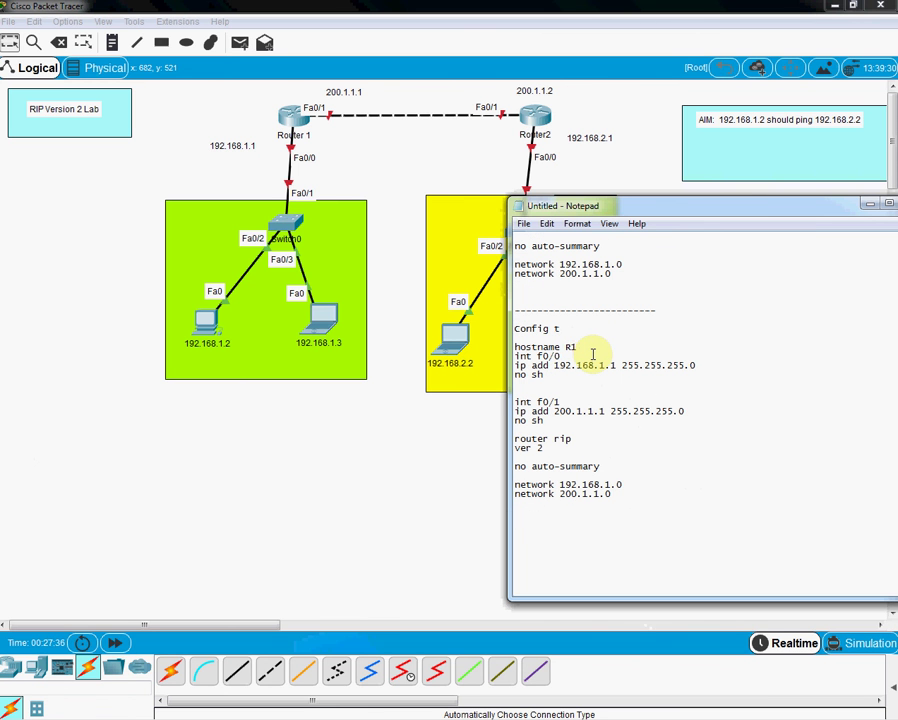
pyautogui.click(592, 350)
pyautogui.press('BackSpace')
pyautogui.write('2')
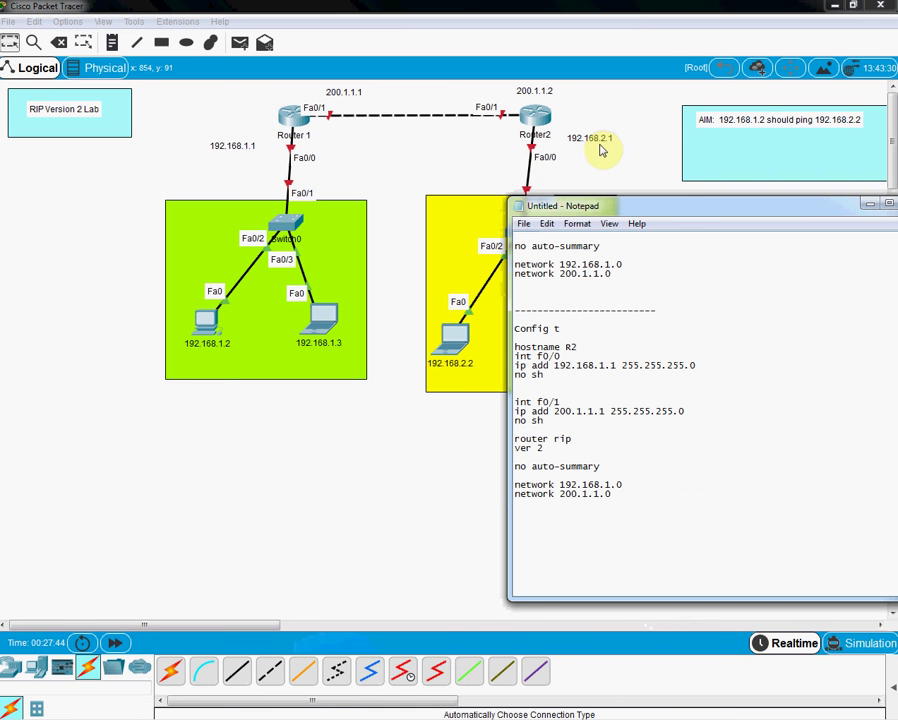
pyautogui.click(602, 365)
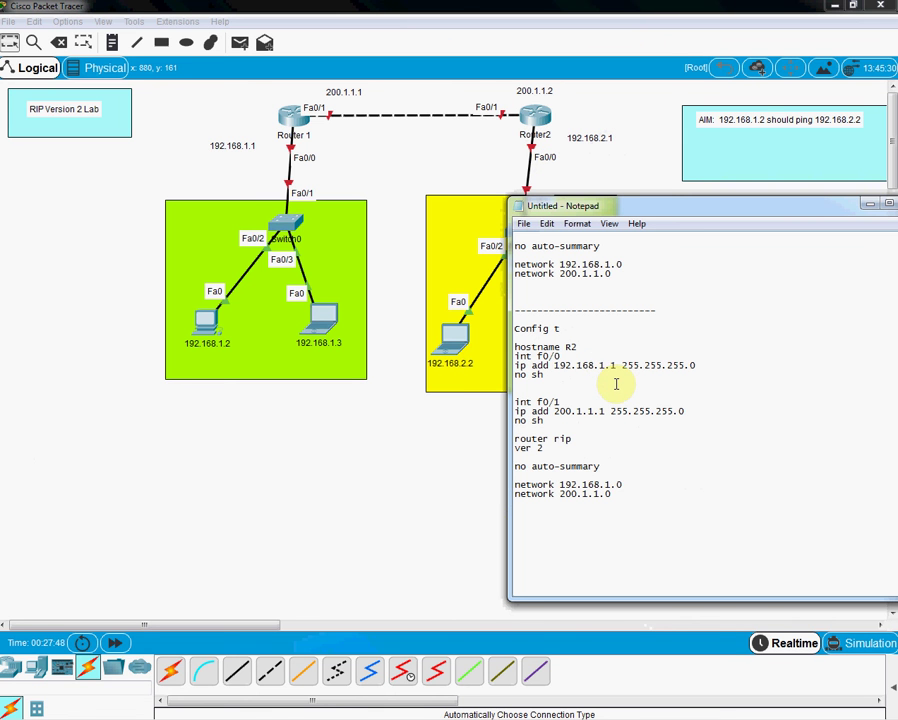
pyautogui.write('2.')
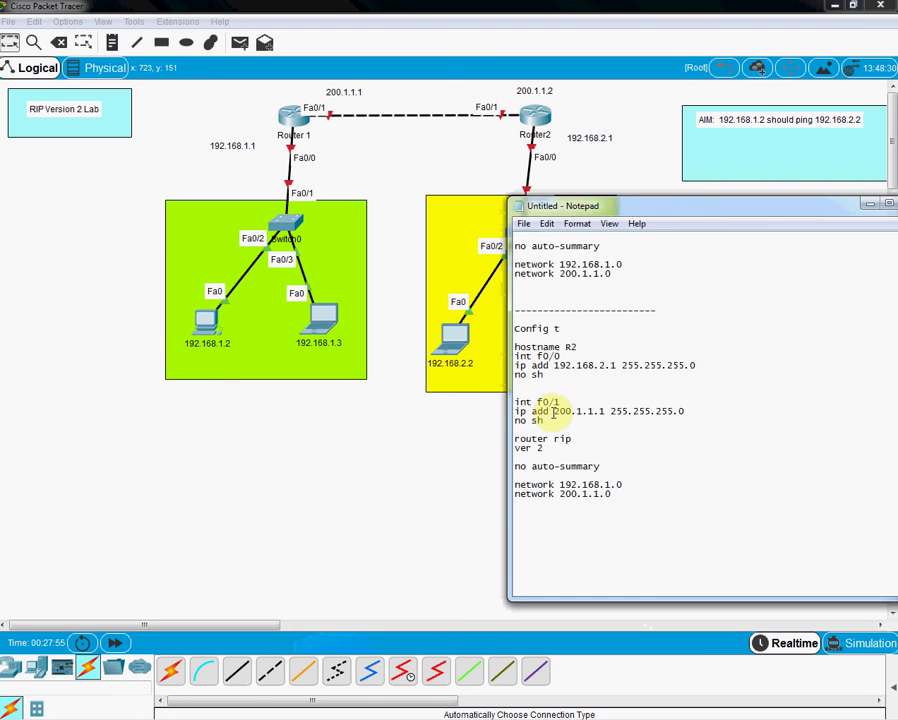
# Step: Change R2's f0/1 IP address to 200.1.1.2 and its first RIP network statement to 192.168.2.0
pyautogui.click(604, 411)
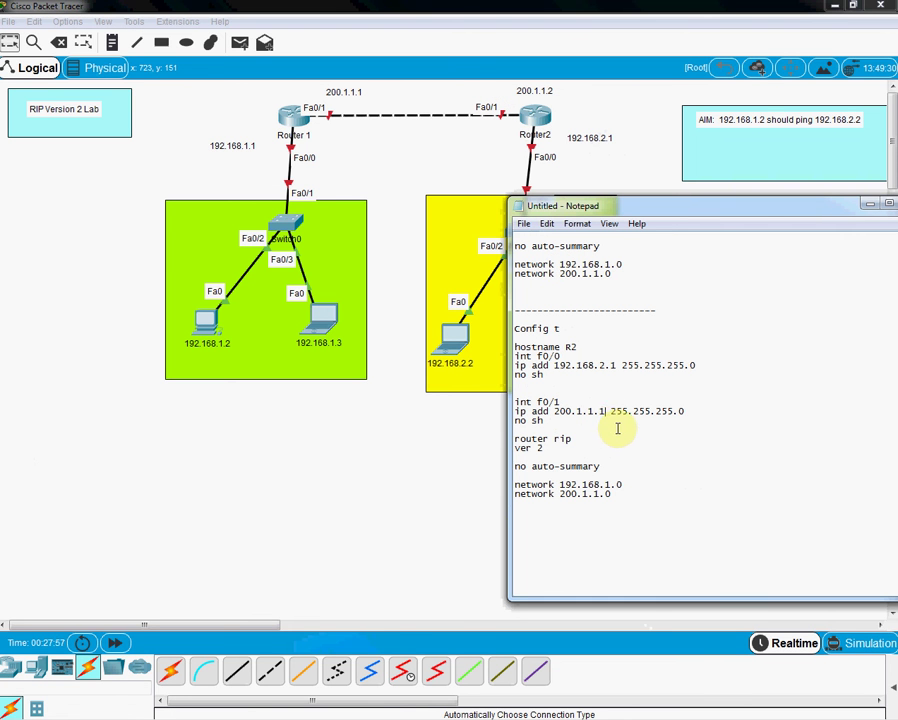
pyautogui.press('BackSpace')
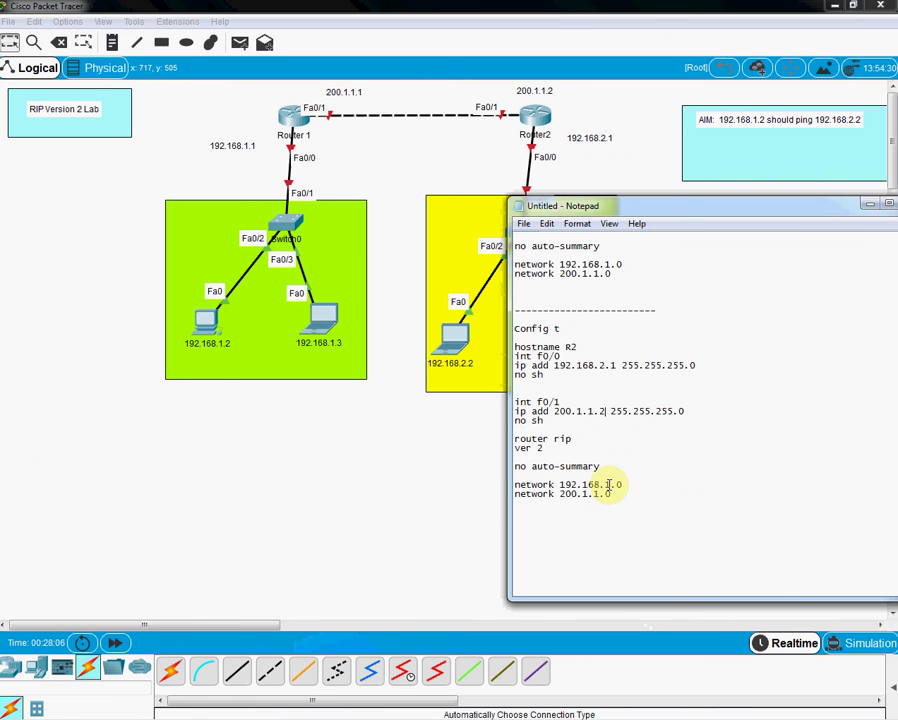
pyautogui.click(605, 411)
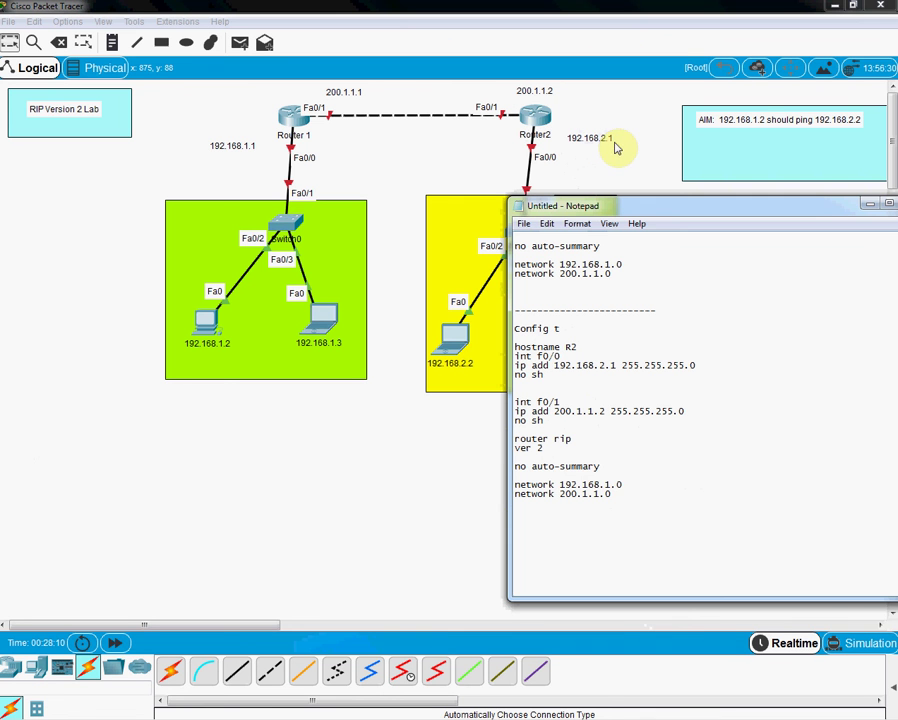
pyautogui.doubleClick(605, 484)
pyautogui.write('2')
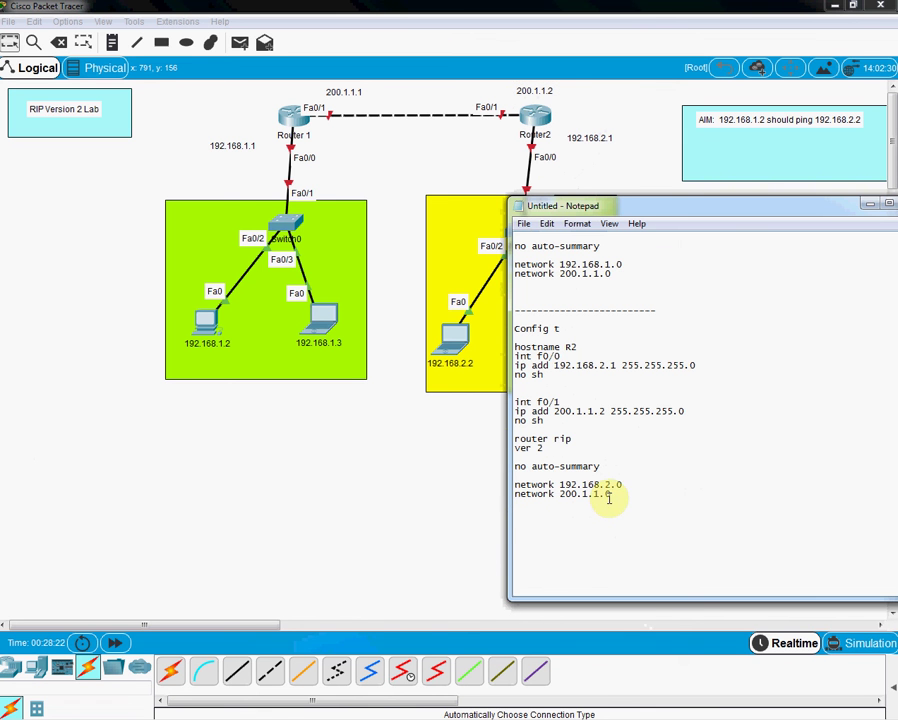
# Step: Copy the complete R1 configuration, from Config t through network 200.1.1.0
pyautogui.scroll(-1, 676, 486)
pyautogui.scroll(8, 676, 486)
pyautogui.scroll(-1, 674, 486)
pyautogui.click(621, 446)
pyautogui.moveTo(615, 439); pyautogui.dragTo(514, 268)
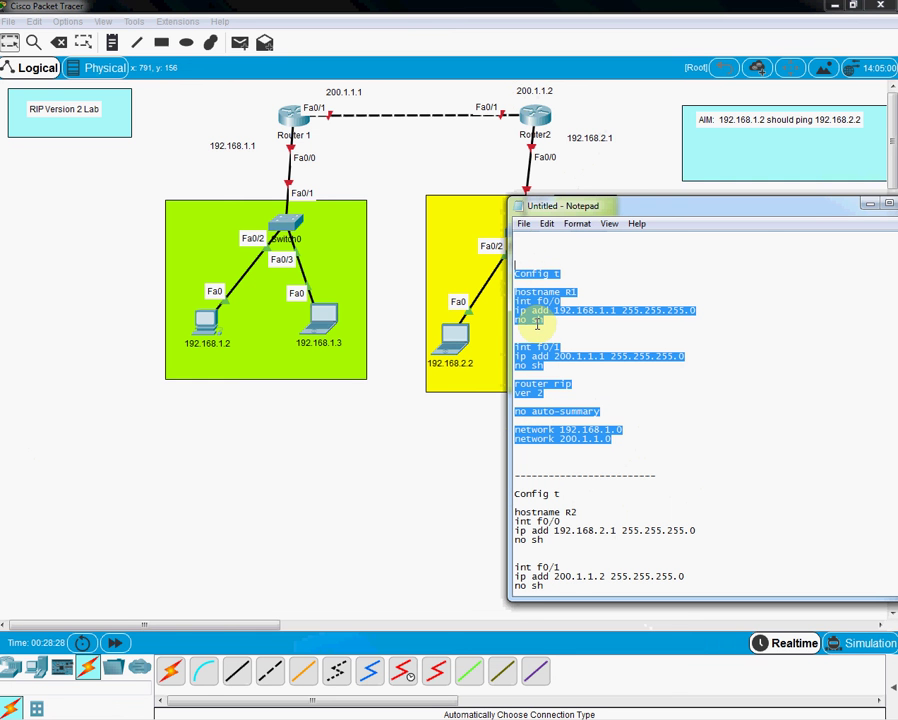
pyautogui.rightClick(535, 325)
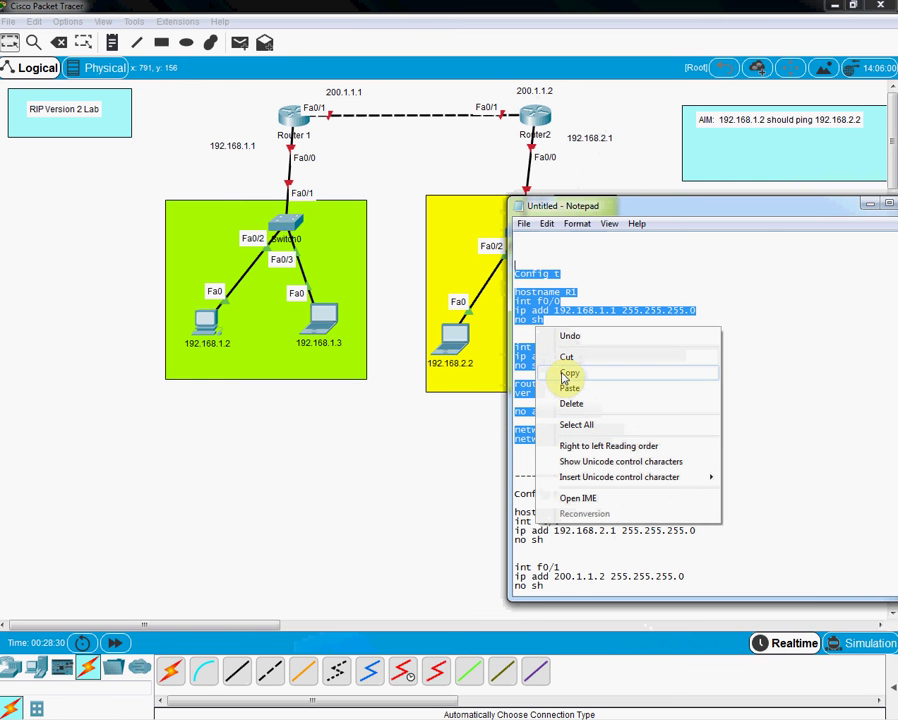
pyautogui.click(567, 372)
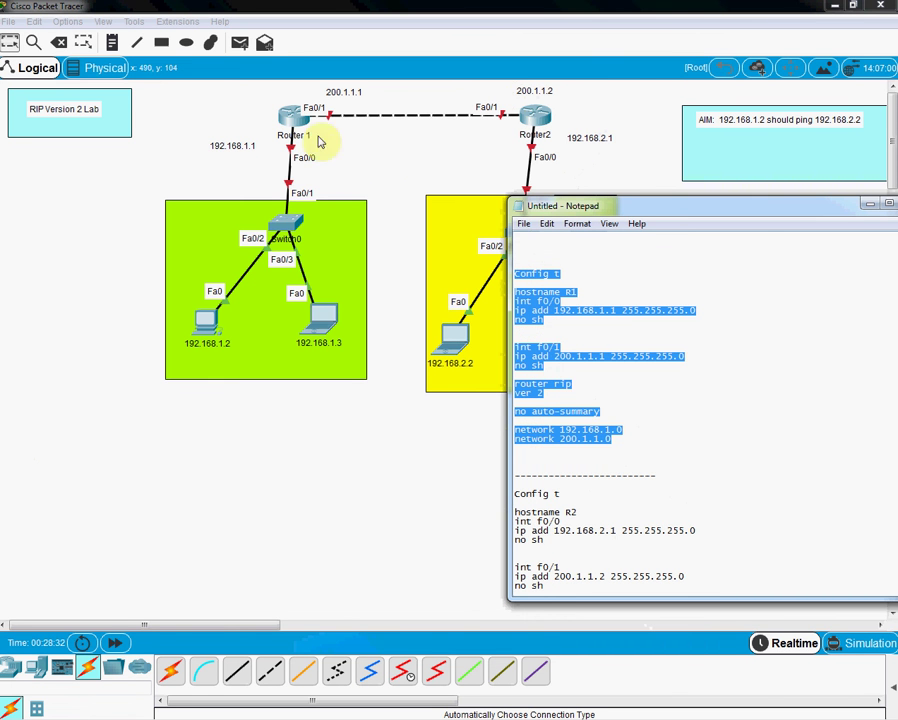
# Step: Open Router 1's command line in Packet Tracer in a maximized window and answer no to the initial configuration dialog
pyautogui.click(289, 120)
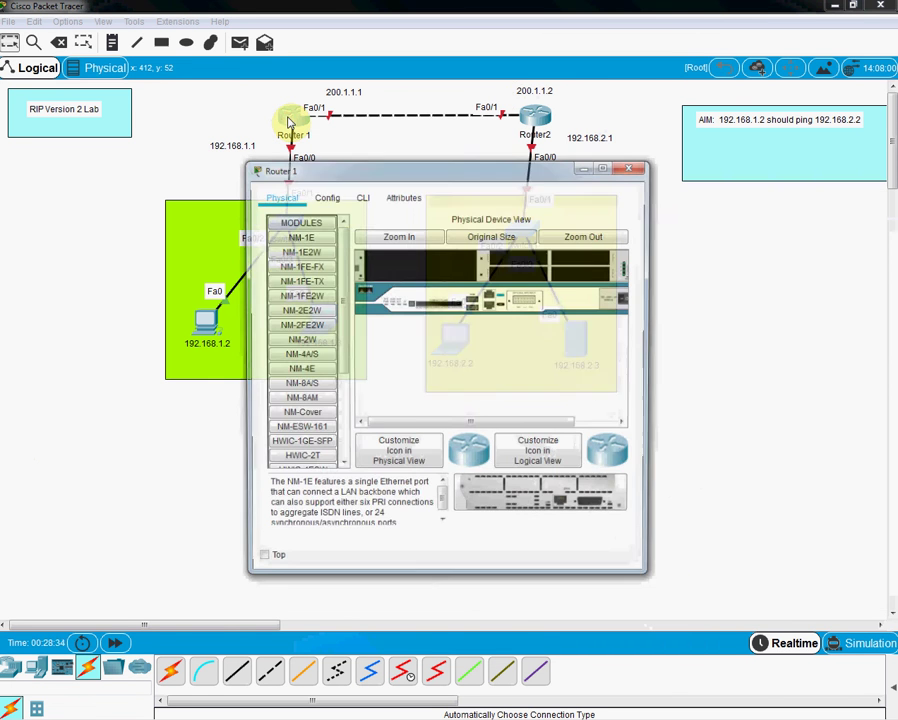
pyautogui.click(362, 198)
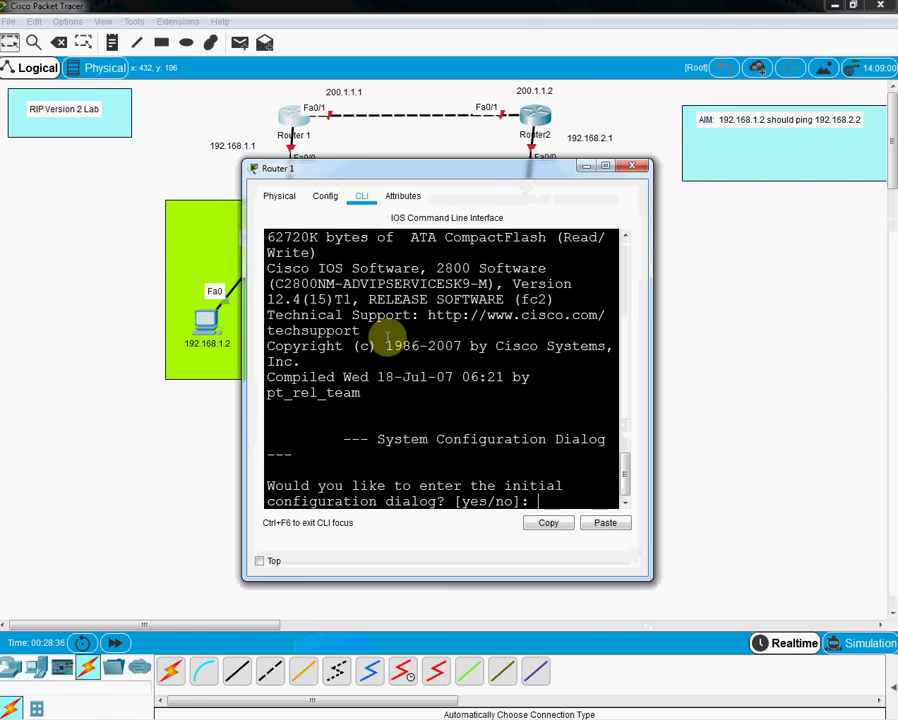
pyautogui.click(606, 166)
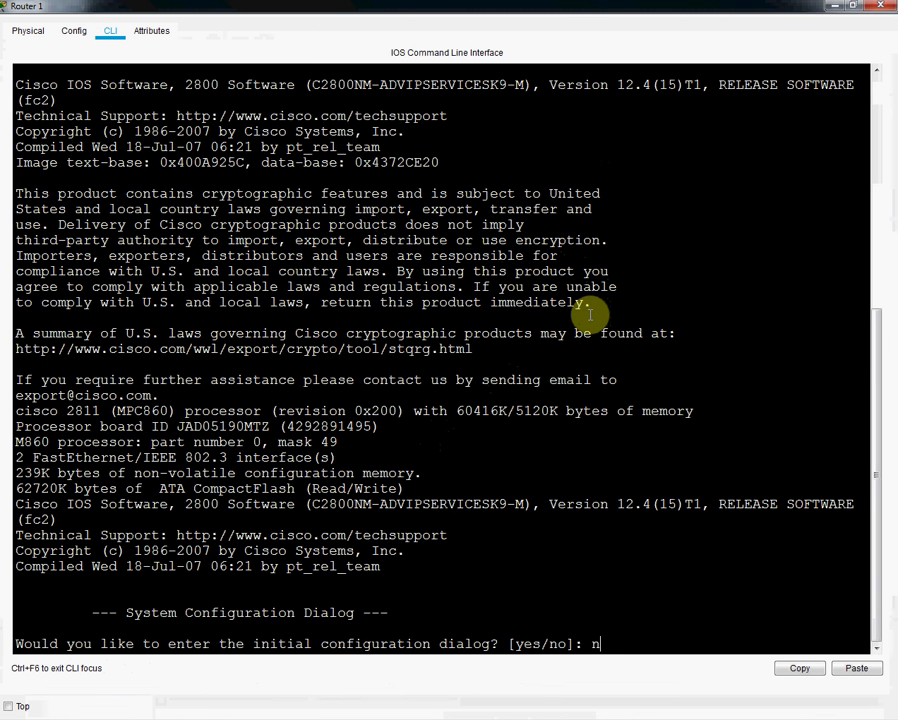
pyautogui.write('no')
pyautogui.press('Return')
pyautogui.press('Return')
pyautogui.press('Return')
pyautogui.press('Return')
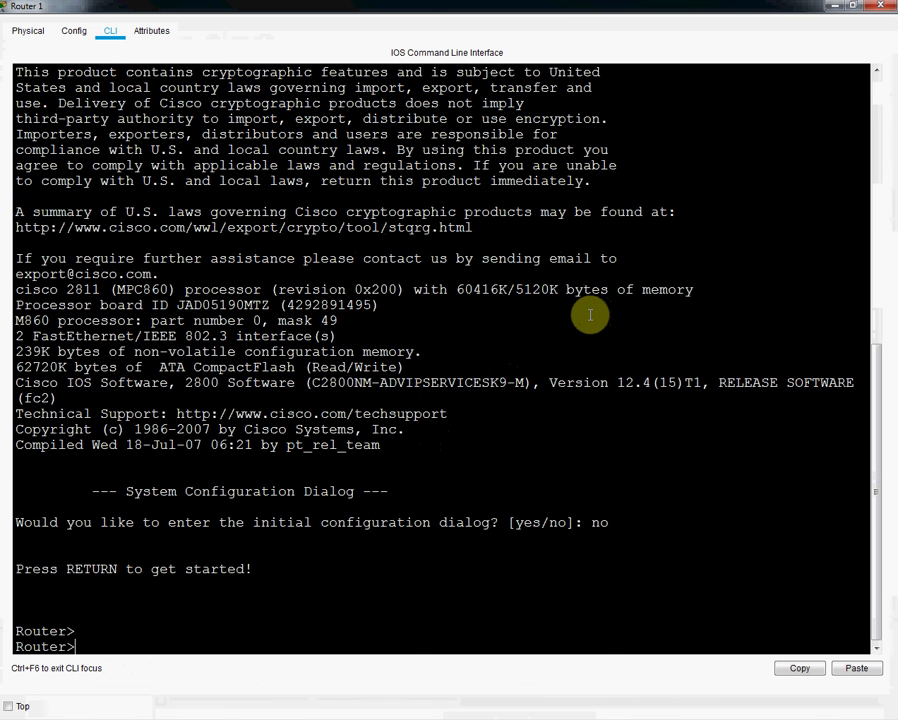
# Step: Enter privileged mode on Router 1 with en and paste the copied R1 configuration into the console
pyautogui.write('en')
pyautogui.press('Return')
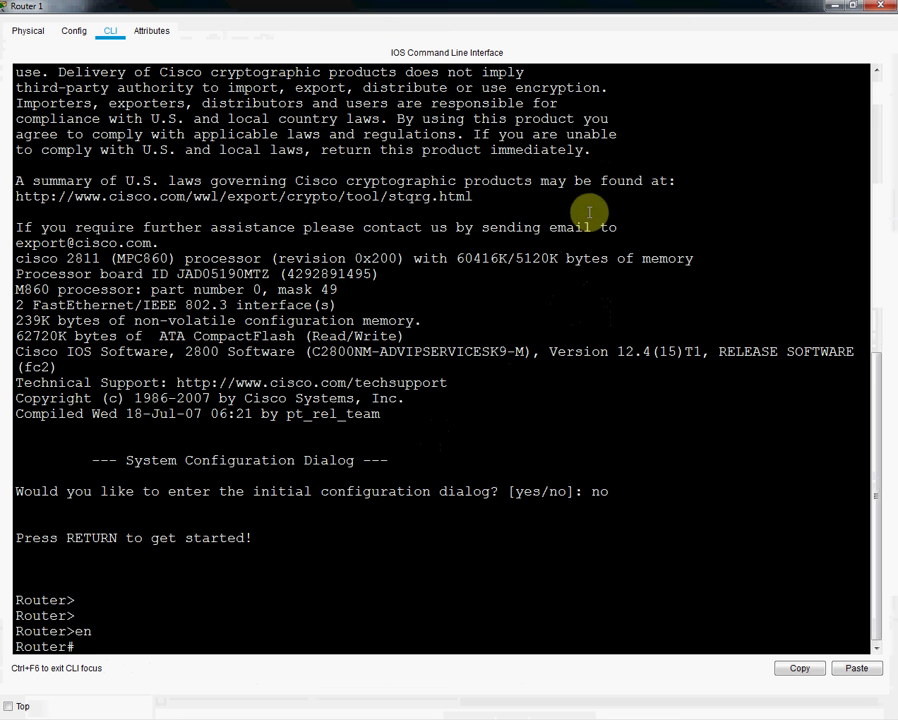
pyautogui.rightClick(569, 347)
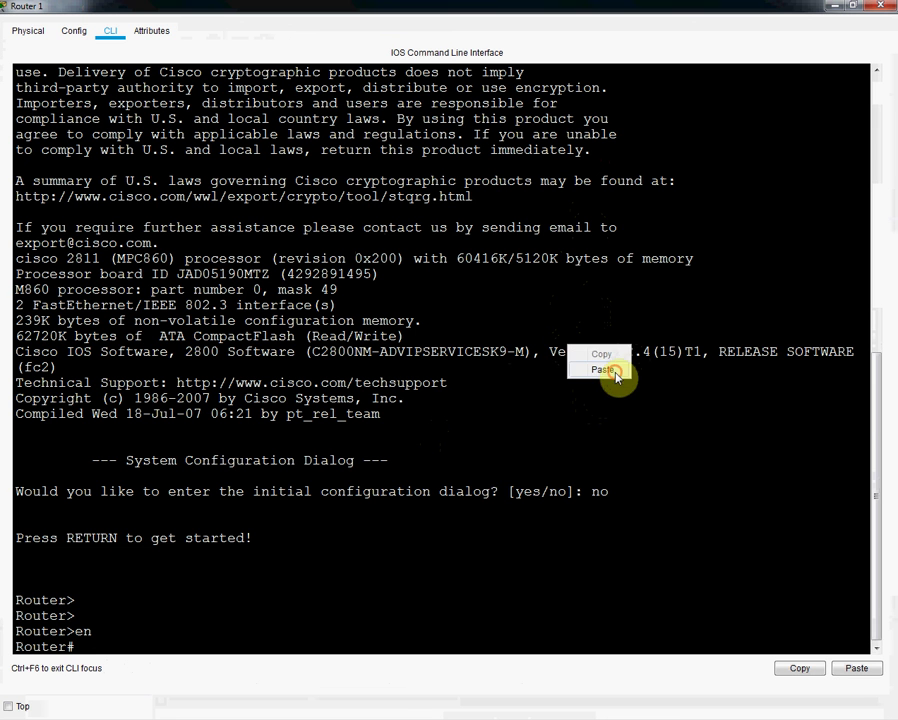
pyautogui.click(604, 369)
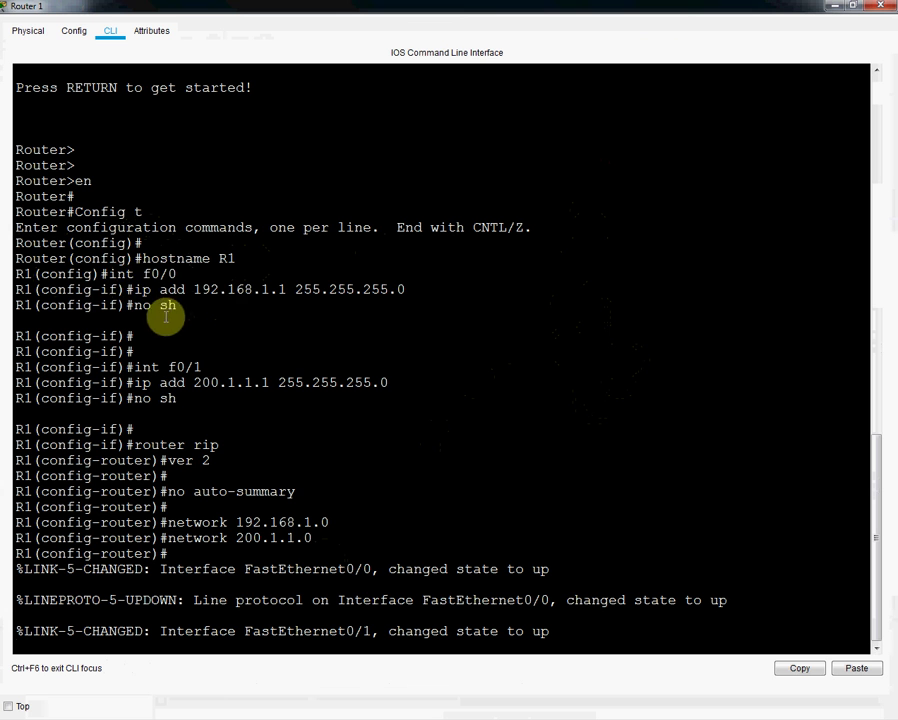
# Step: Review the pasted f0/0, f0/1 and router rip command blocks in Router 1's console
pyautogui.moveTo(174, 306); pyautogui.dragTo(112, 276)
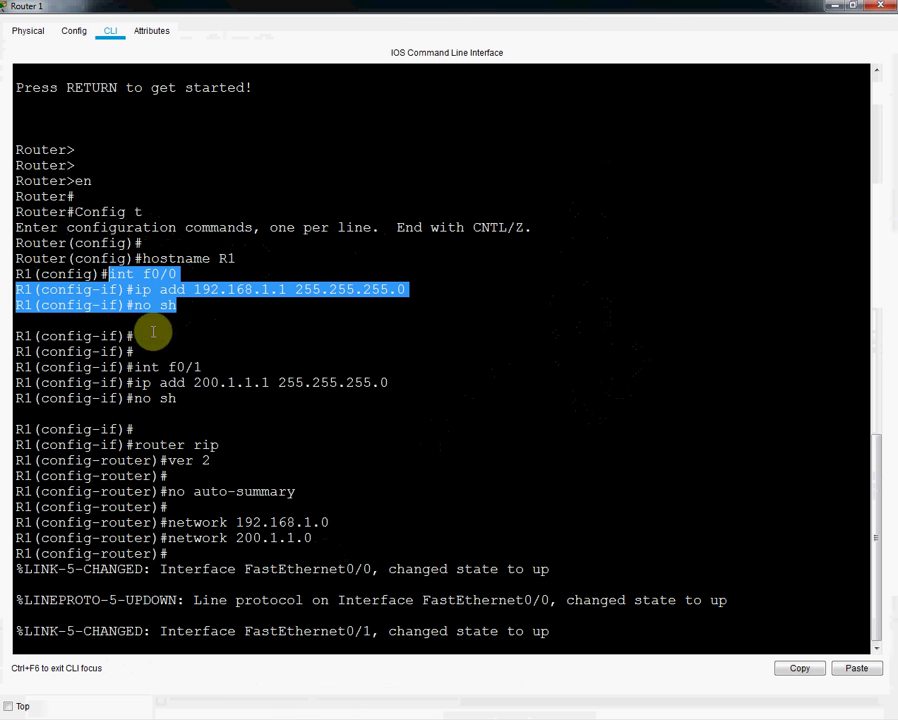
pyautogui.moveTo(129, 368); pyautogui.dragTo(185, 398)
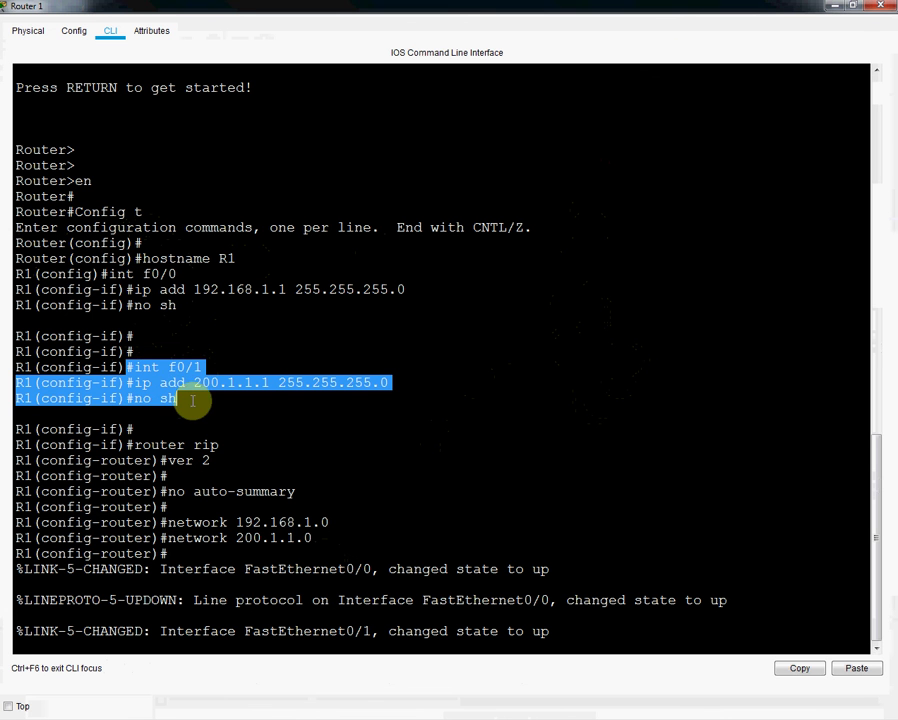
pyautogui.moveTo(133, 445); pyautogui.dragTo(497, 533)
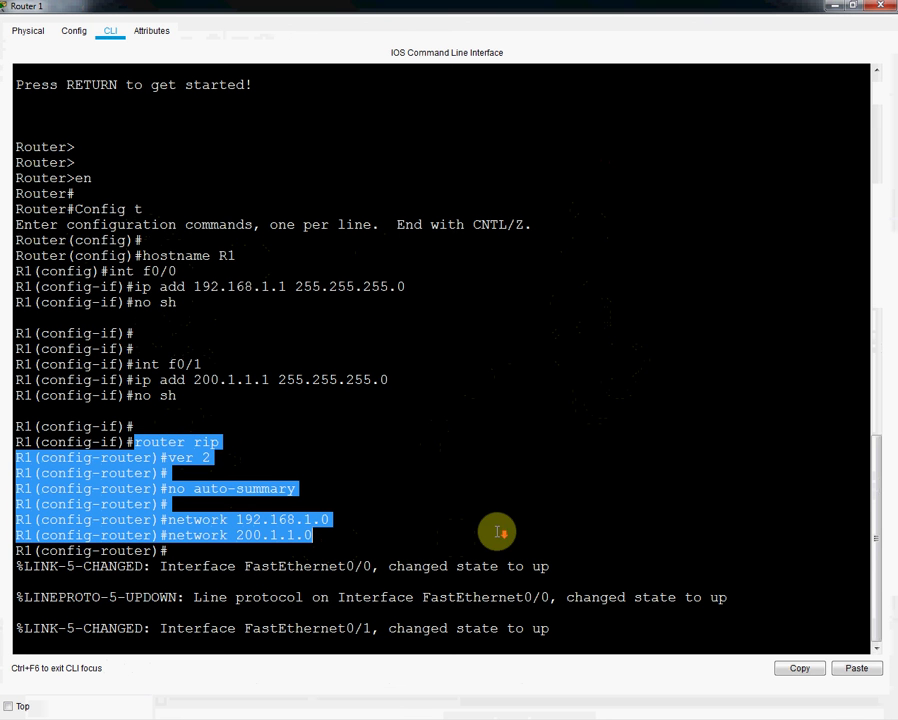
# Step: Return to R1's router configuration prompt and exit configuration mode to privileged mode
pyautogui.click(557, 617)
pyautogui.press('Return')
pyautogui.press('Return')
pyautogui.press('Return')
pyautogui.press('Return')
pyautogui.press('Return')
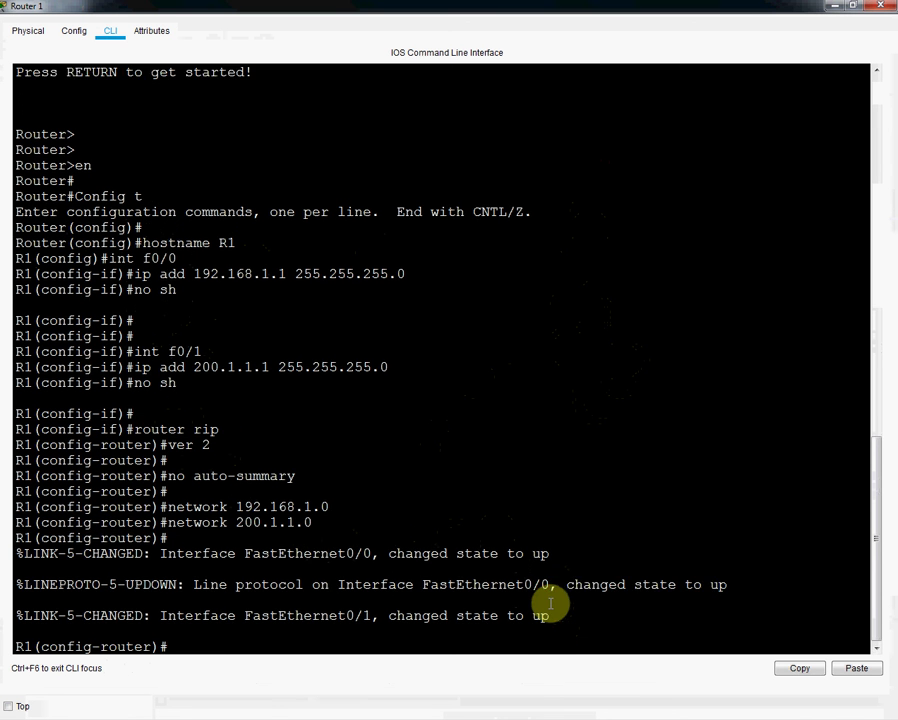
pyautogui.hotkey('ctrl', 'z')
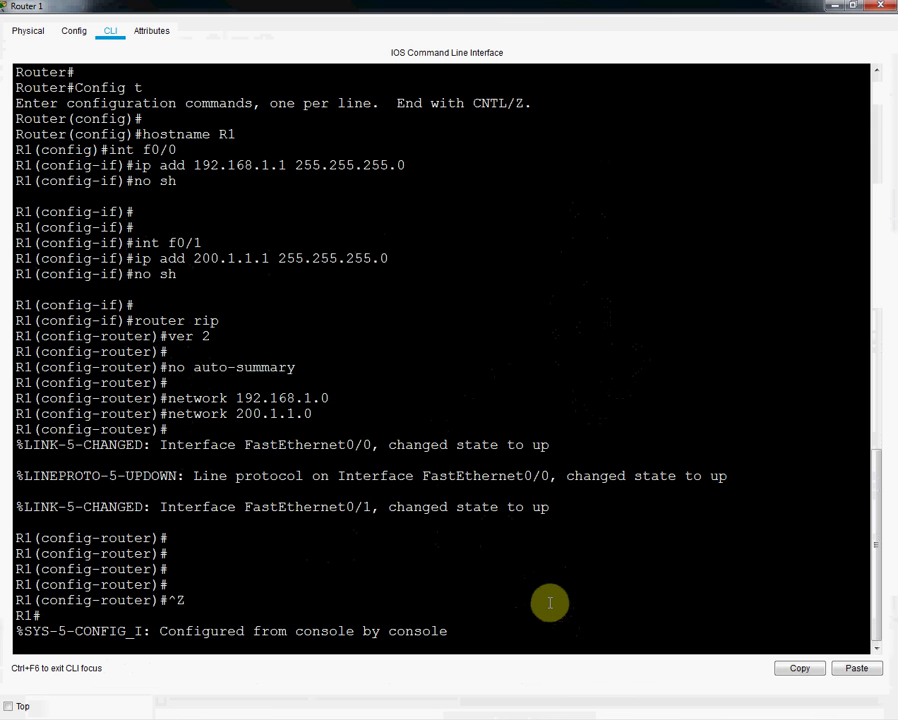
# Step: Save Router 1's configuration with wr and minimize its window to return to the topology
pyautogui.press('Return')
pyautogui.press('Return')
pyautogui.press('Return')
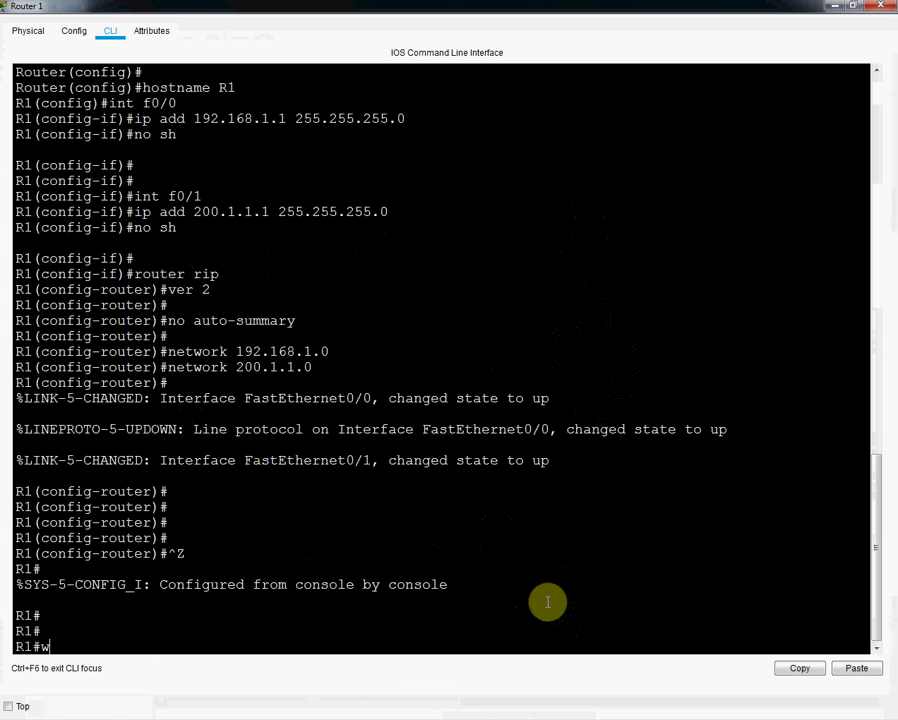
pyautogui.write('wr')
pyautogui.press('Return')
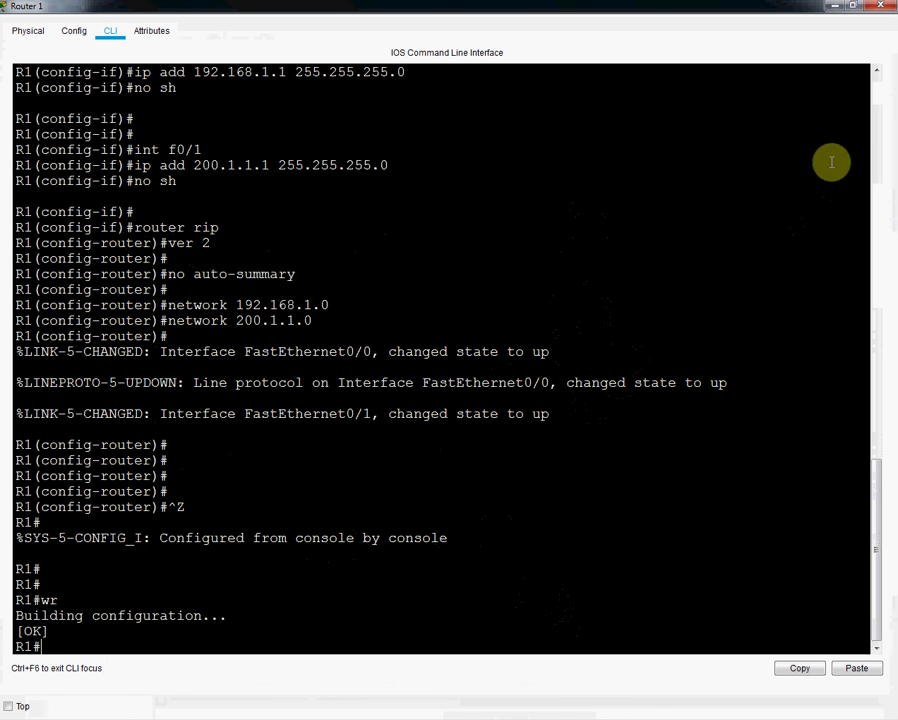
pyautogui.click(837, 8)
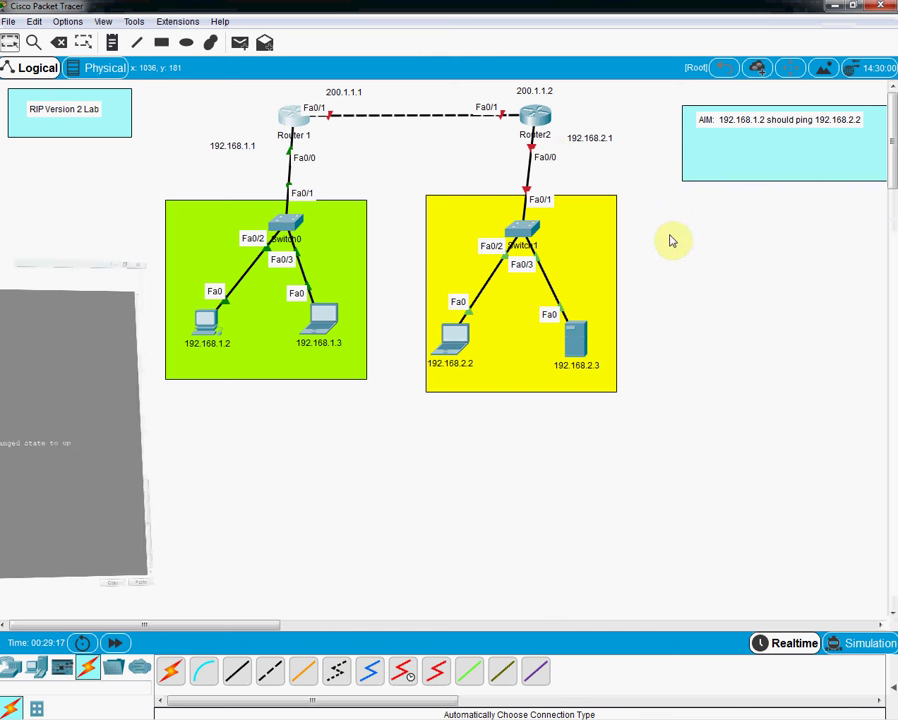
# Step: Open Router2's command line, switch to Notepad and copy the R2 commands from Config t through network 200.1.1.0
pyautogui.click(549, 122)
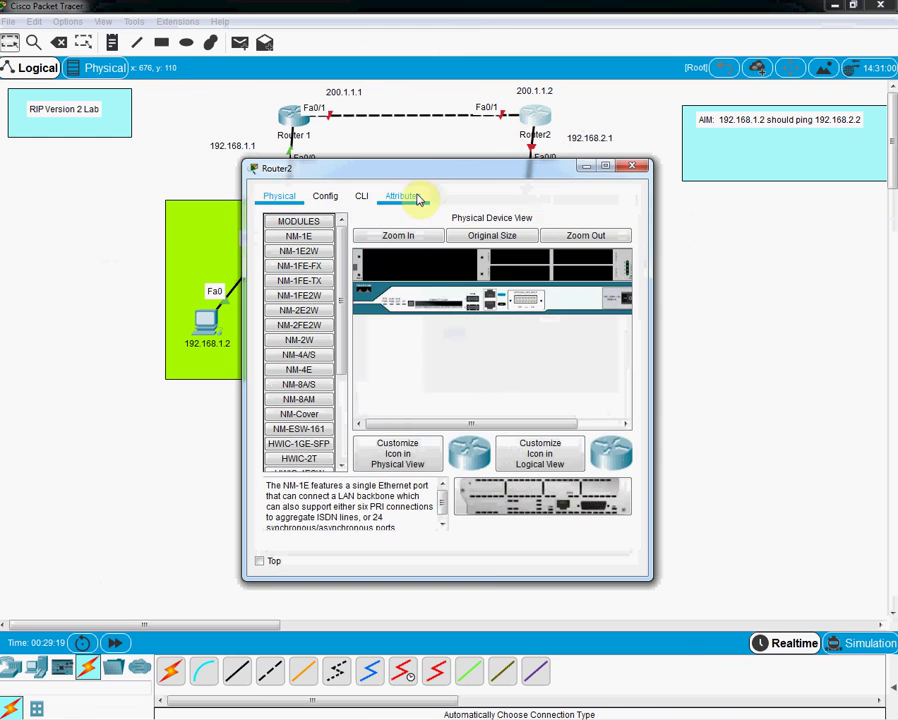
pyautogui.click(360, 195)
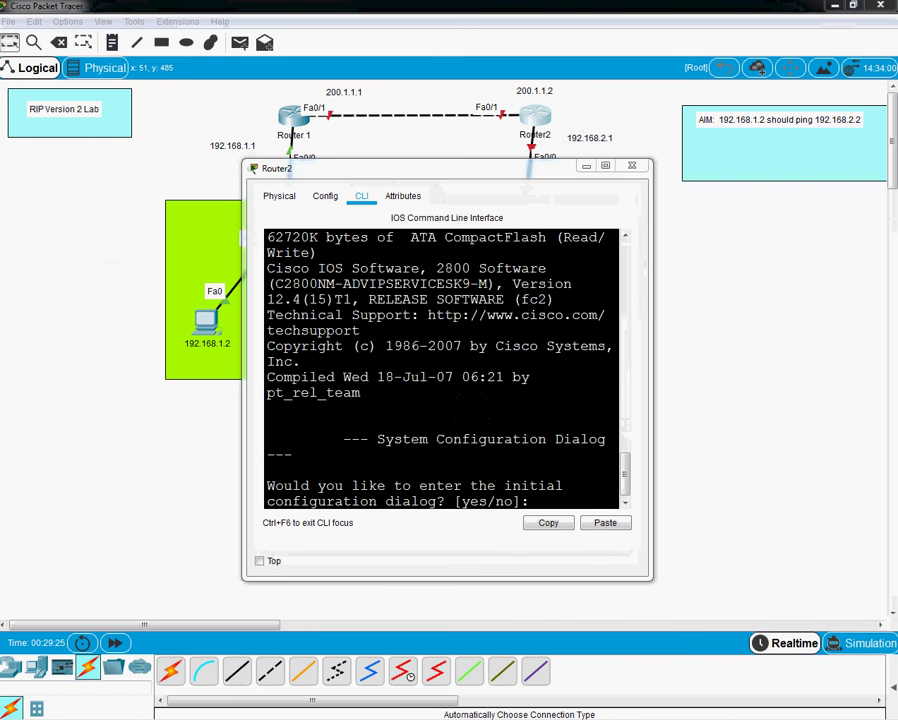
pyautogui.hotkey('alt', 'Tab')
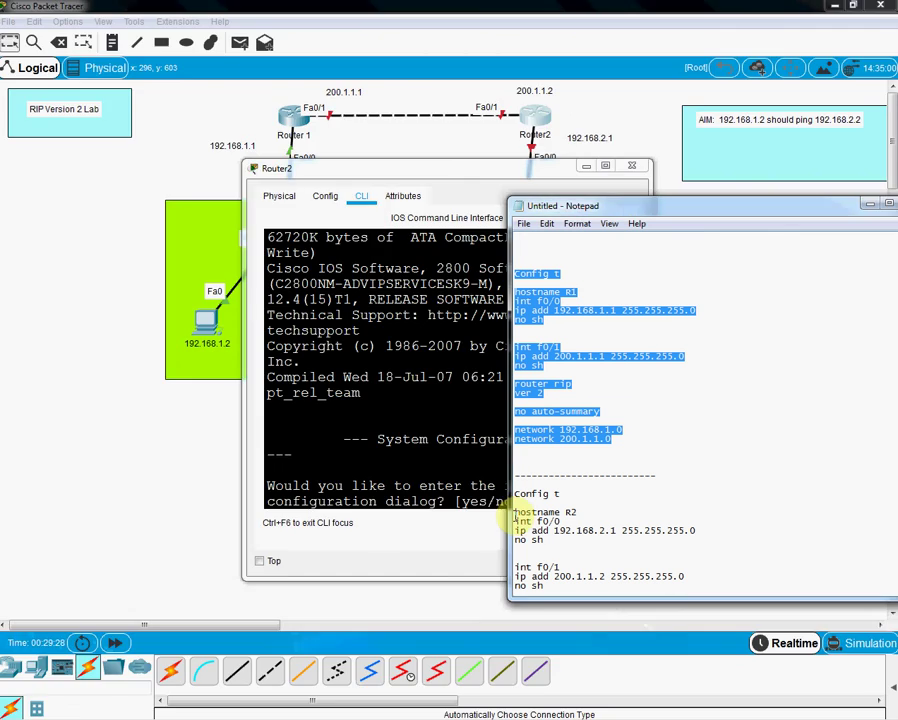
pyautogui.click(578, 512)
pyautogui.scroll(-8, 583, 512)
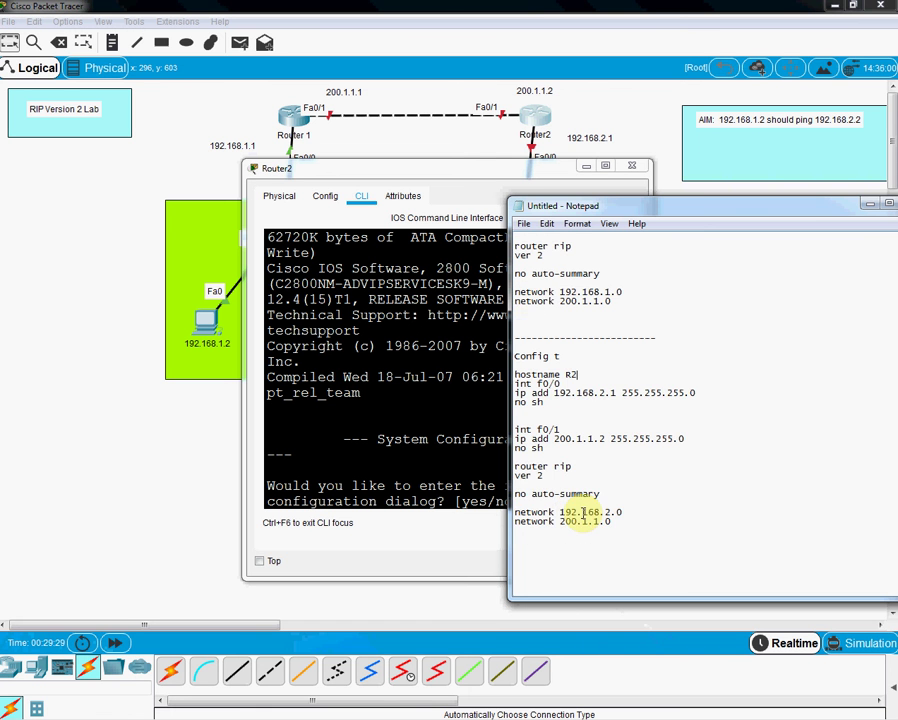
pyautogui.moveTo(617, 447); pyautogui.dragTo(514, 428)
pyautogui.moveTo(582, 395); pyautogui.dragTo(518, 272)
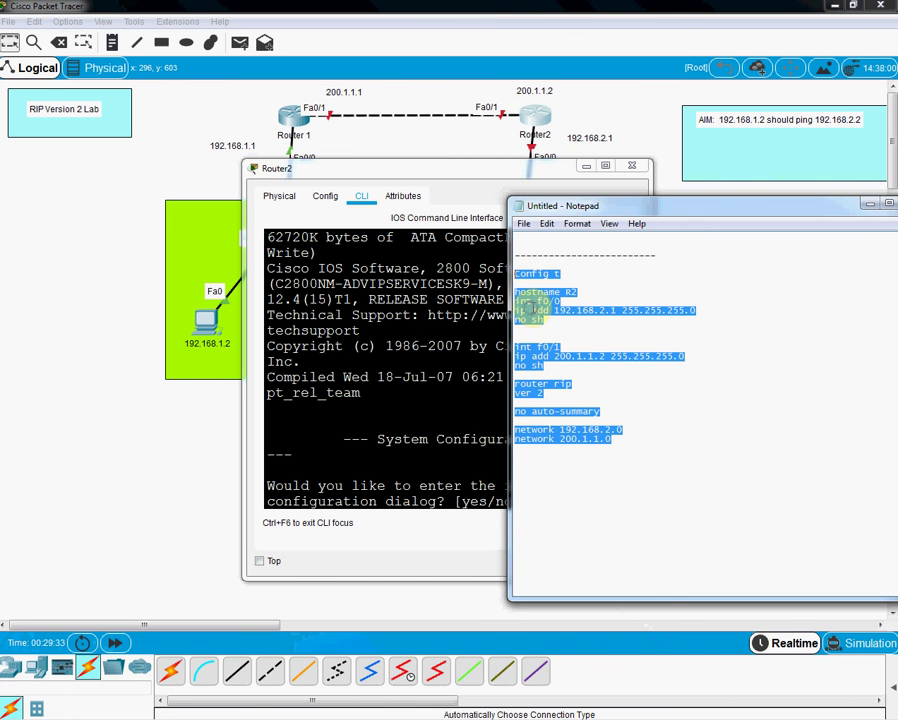
pyautogui.rightClick(529, 310)
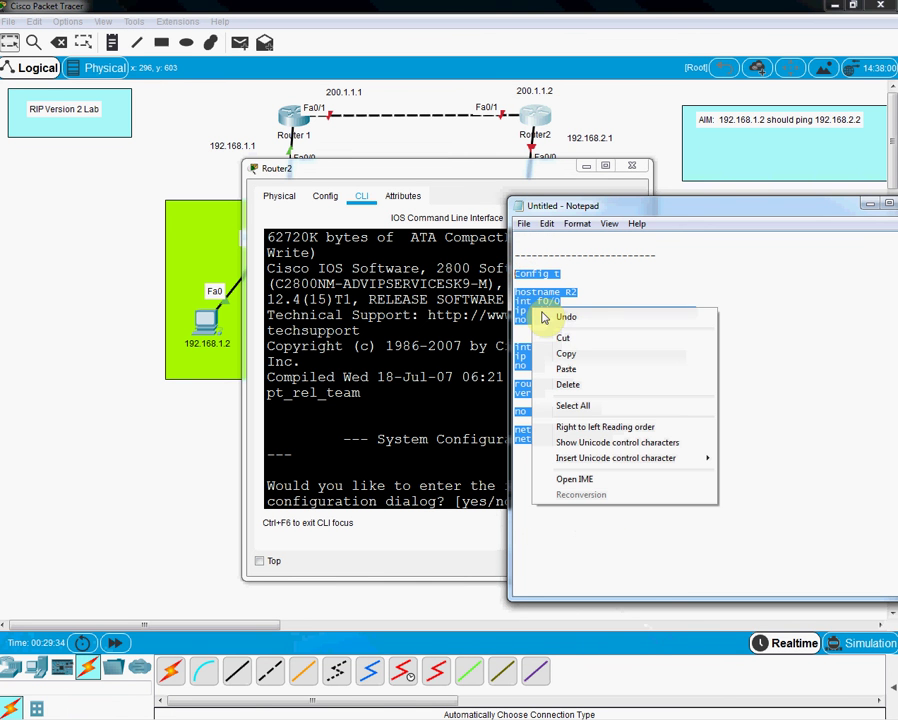
pyautogui.click(566, 355)
# Step: Return to Router2's command line in Packet Tracer, maximize it and answer no to the initial configuration dialog
pyautogui.click(450, 276)
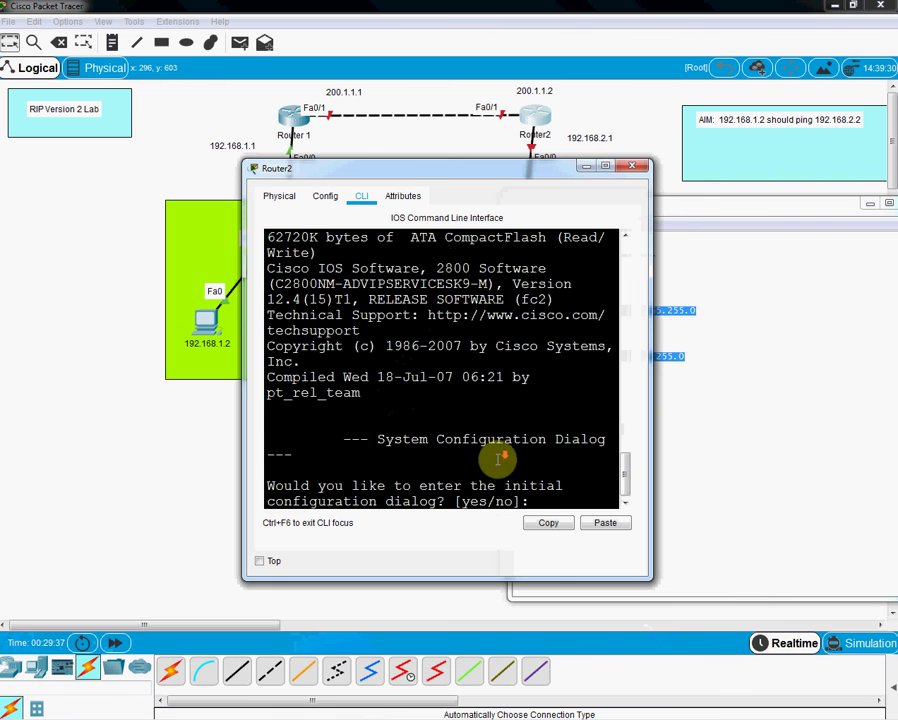
pyautogui.click(609, 167)
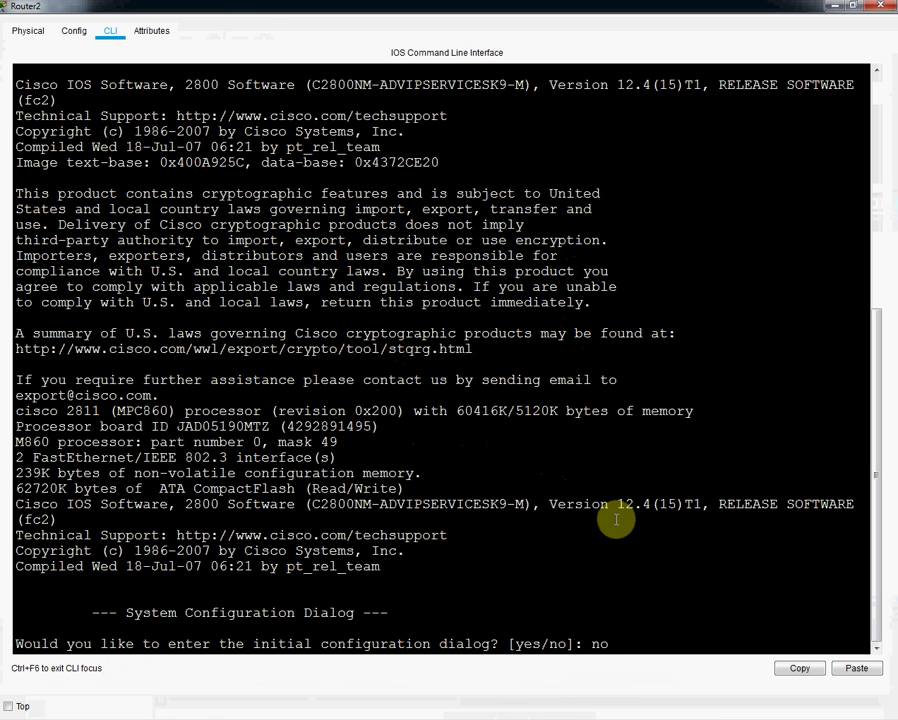
pyautogui.press('Return')
pyautogui.press('Return')
pyautogui.press('Return')
pyautogui.press('Return')
# Step: Enter privileged mode on Router2 with en and paste the copied R2 configuration into the console
pyautogui.write('en')
pyautogui.press('Return')
pyautogui.press('Return')
pyautogui.press('Return')
pyautogui.press('Return')
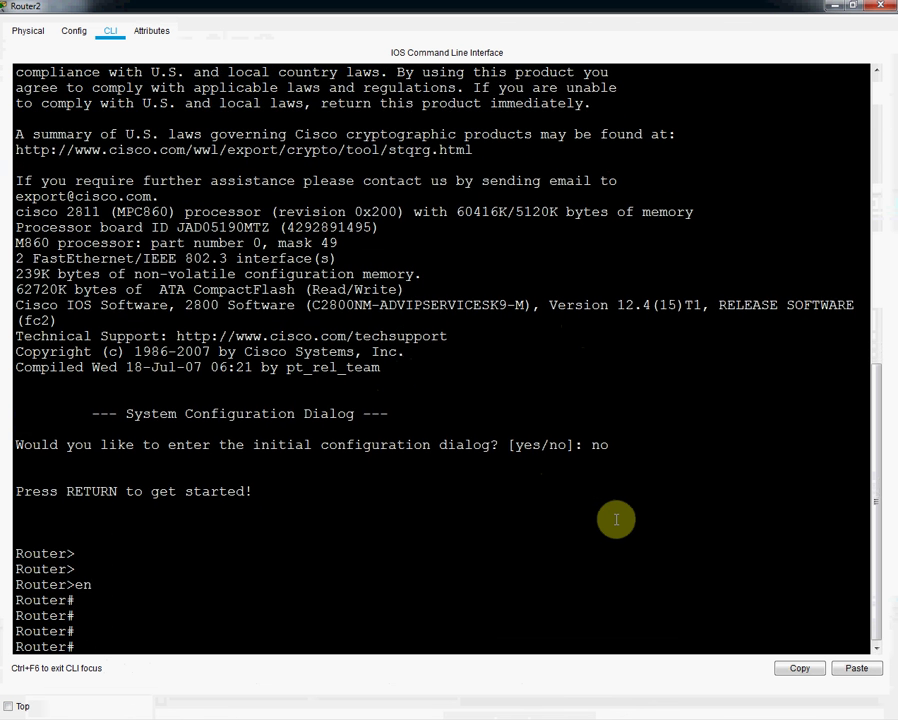
pyautogui.rightClick(607, 527)
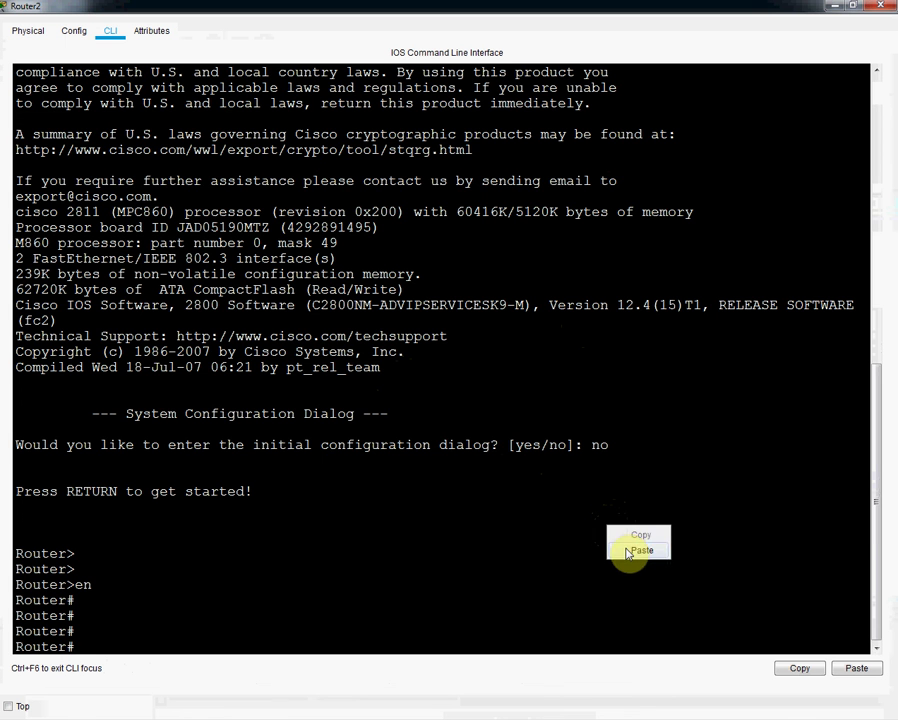
pyautogui.click(637, 550)
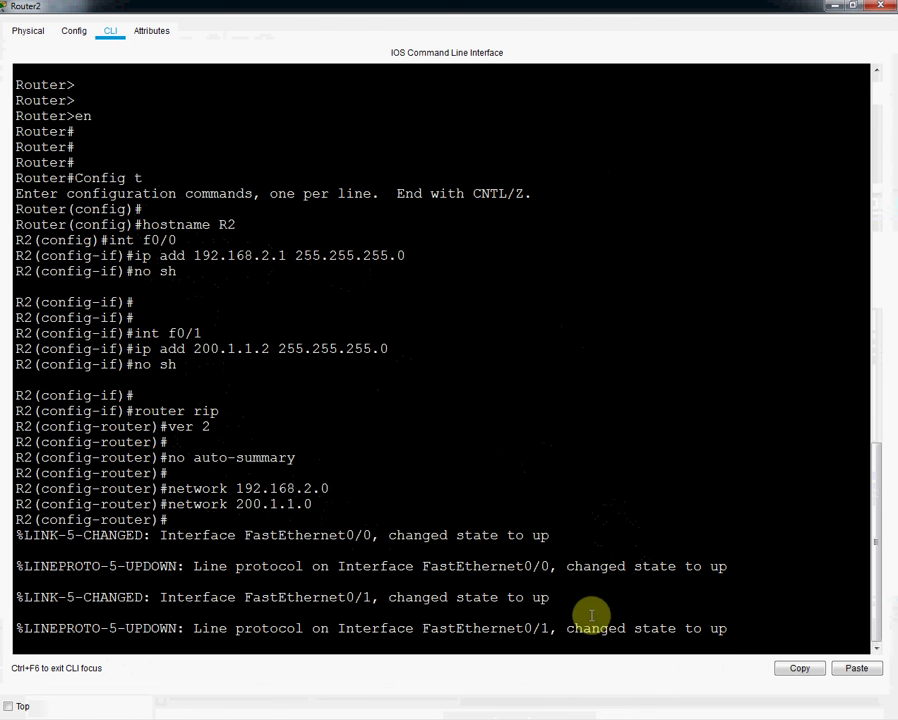
# Step: Bring back R2's router configuration prompt and exit configuration mode to privileged mode
pyautogui.press('Return')
pyautogui.press('Return')
pyautogui.press('Return')
pyautogui.press('Return')
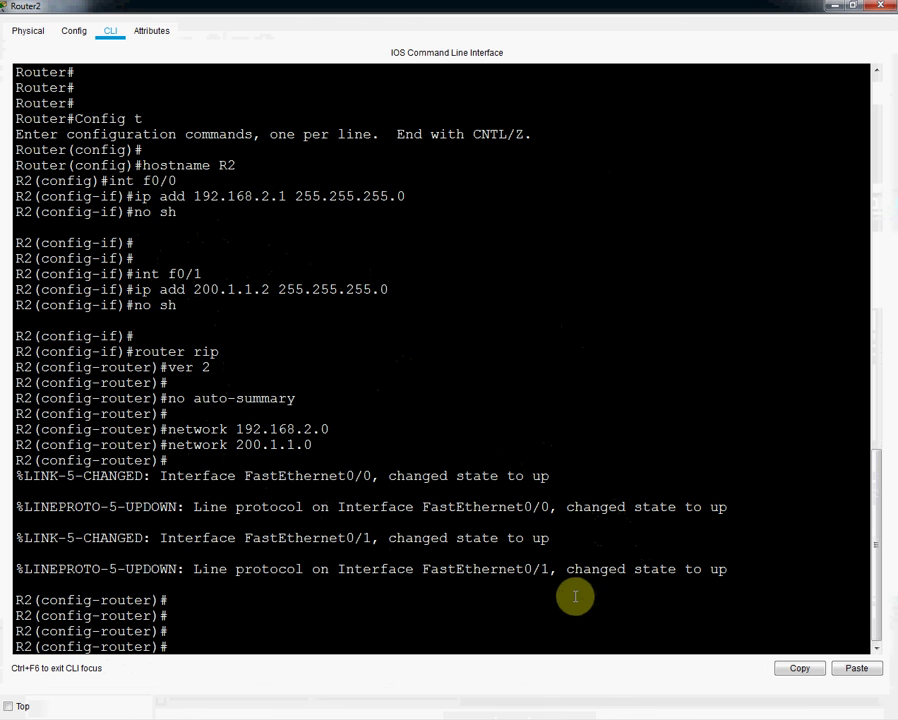
pyautogui.hotkey('ctrl', 'z')
pyautogui.press('Return')
pyautogui.press('Return')
pyautogui.press('Return')
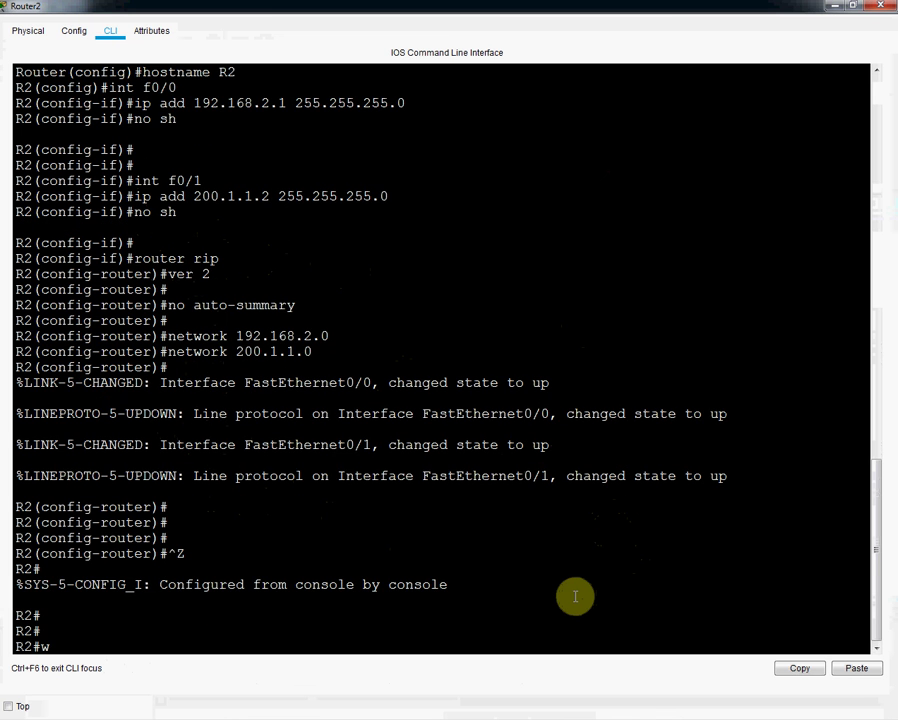
# Step: Save Router2's configuration with wr and close its window
pyautogui.write('wr')
pyautogui.press('Return')
pyautogui.press('Return')
pyautogui.press('Return')
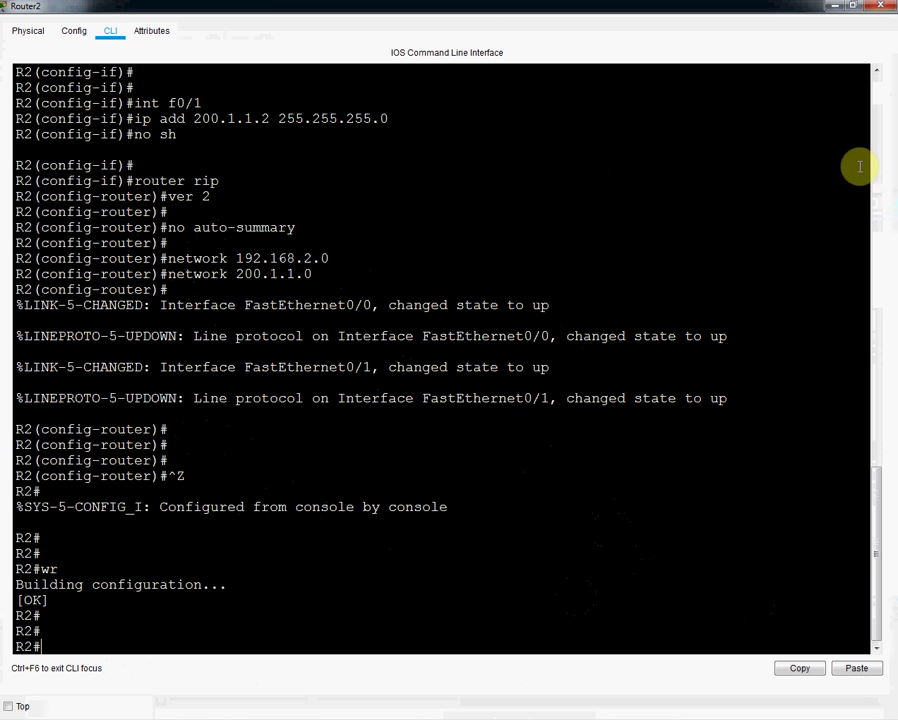
pyautogui.click(880, 8)
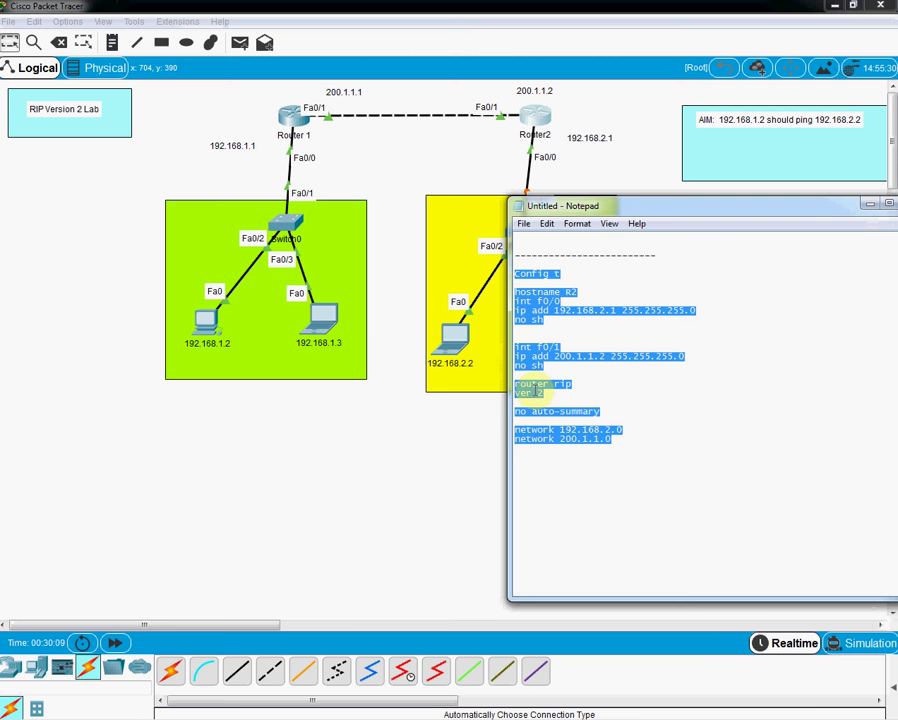
# Step: Move Notepad clear of the topology and ping 192.168.2.2 from the Command Prompt of PC 192.168.1.2
pyautogui.moveTo(613, 212); pyautogui.dragTo(770, 421)
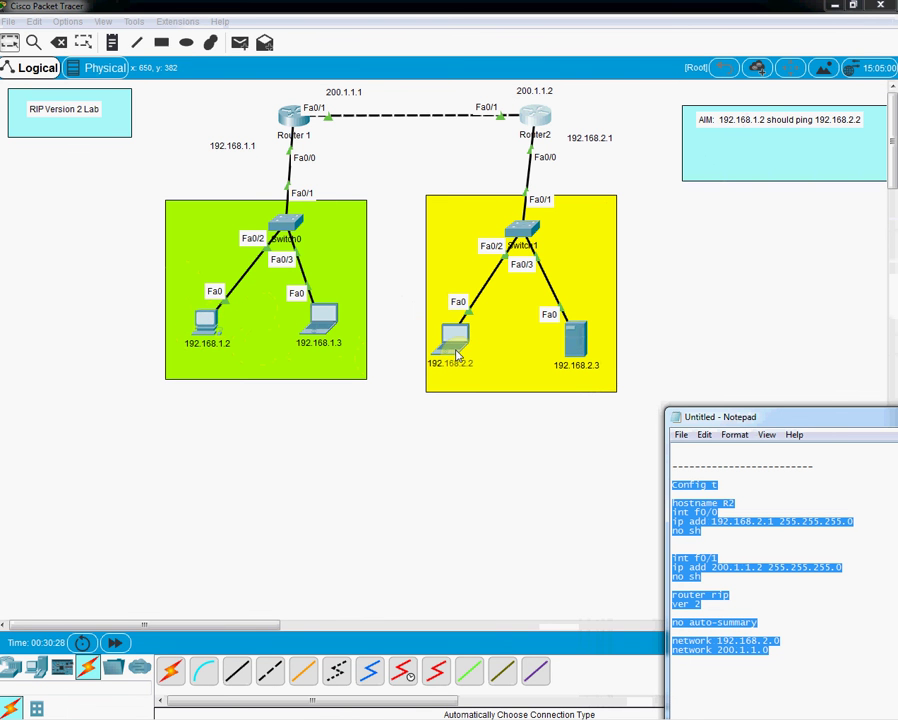
pyautogui.click(204, 318)
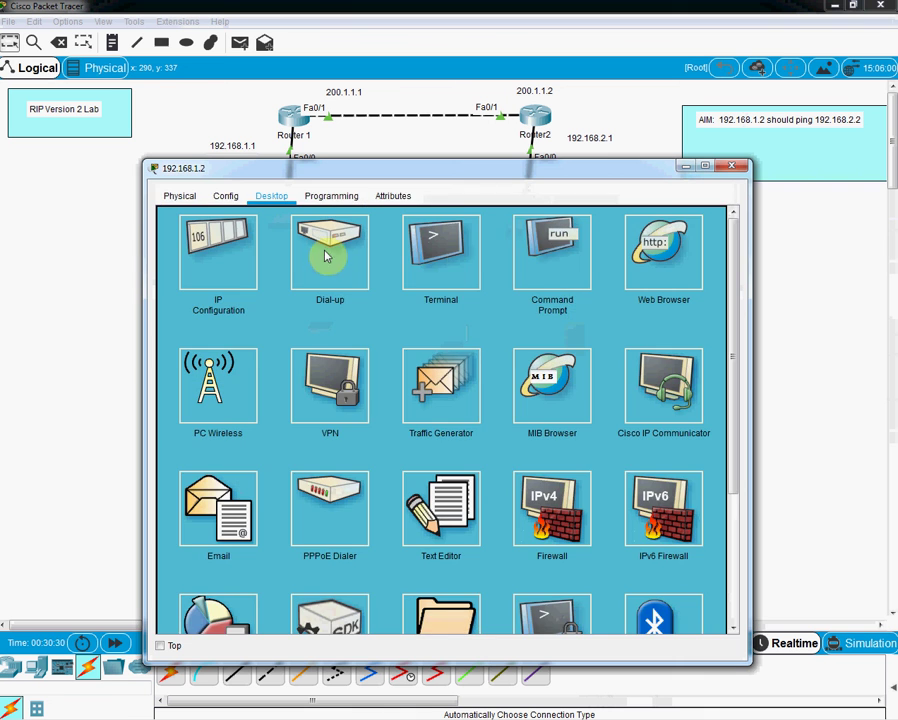
pyautogui.click(556, 250)
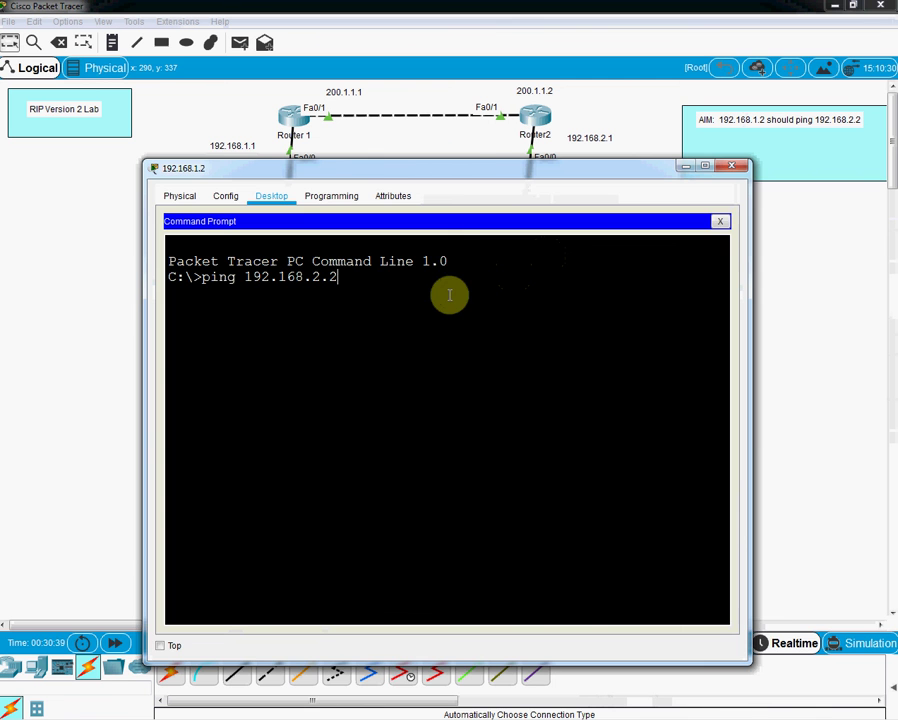
pyautogui.write('ping 192.168.2.2')
pyautogui.moveTo(464, 168); pyautogui.dragTo(544, 404)
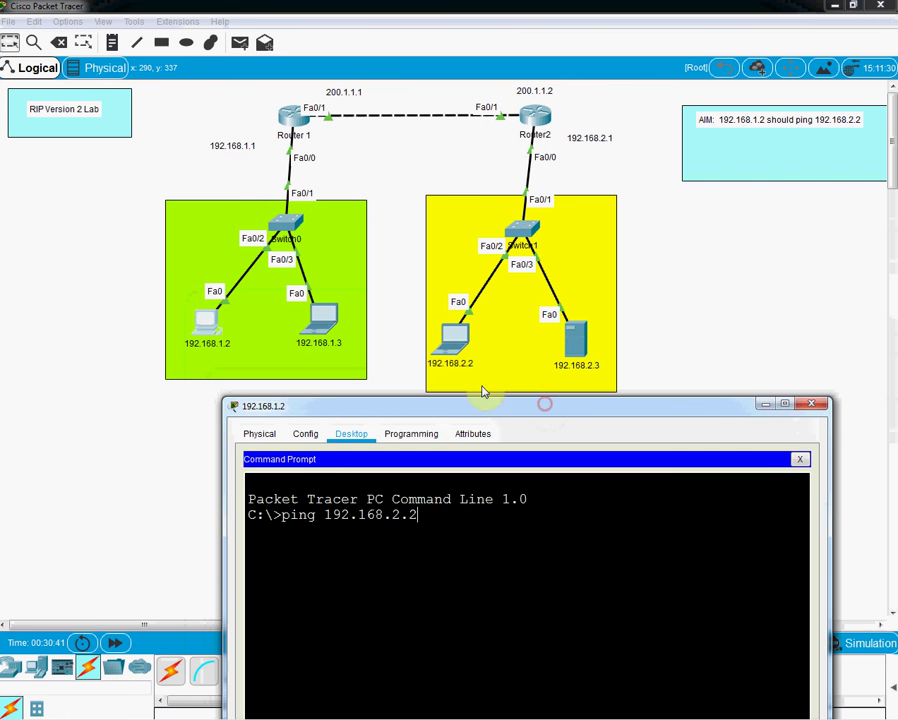
pyautogui.click(427, 512)
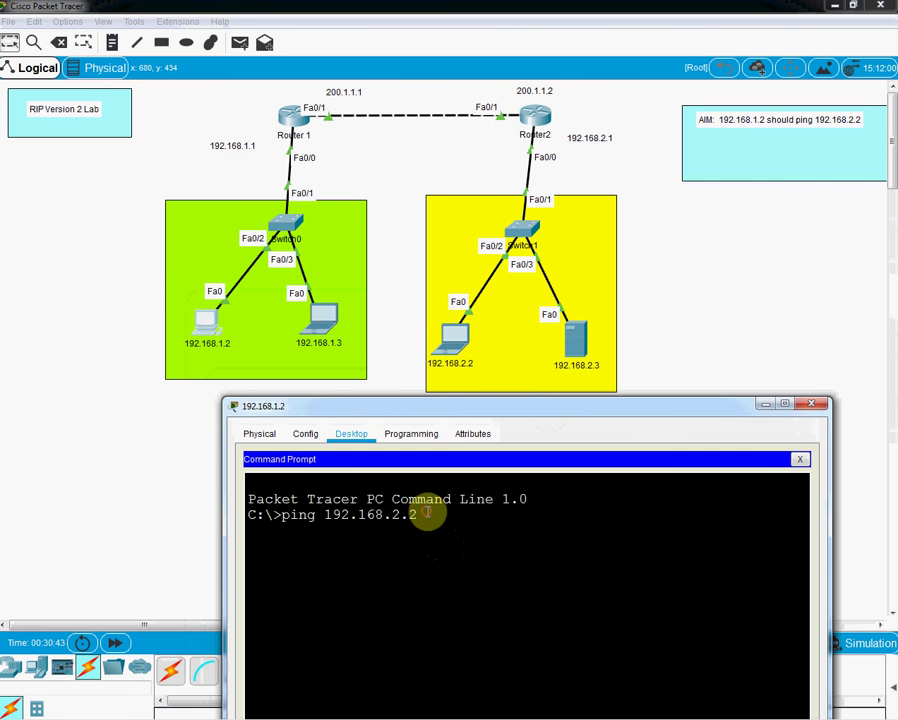
pyautogui.press('Return')
pyautogui.moveTo(491, 411); pyautogui.dragTo(539, 221)
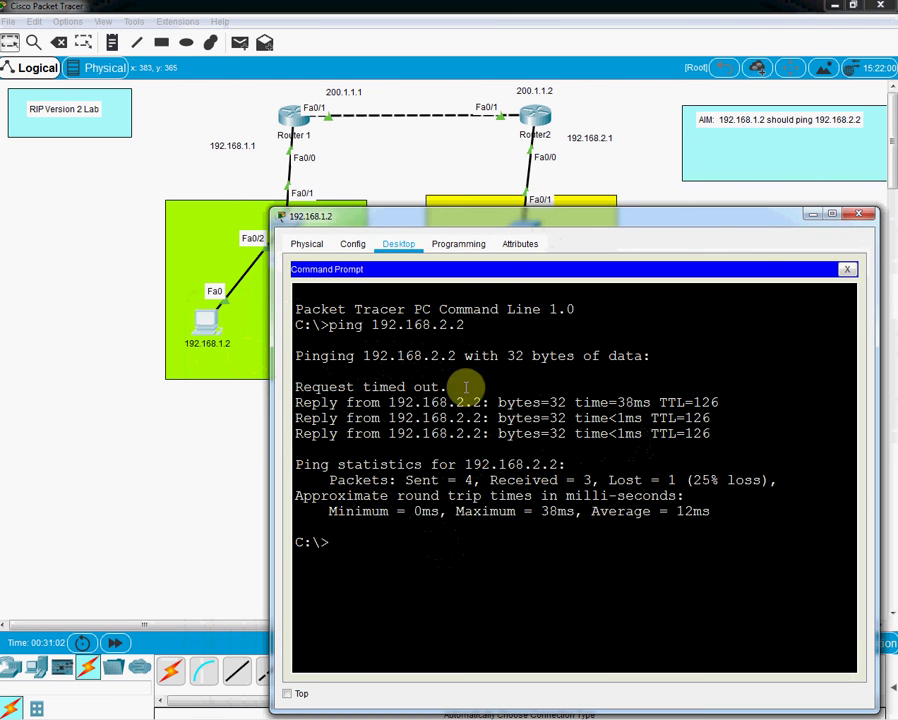
# Step: Ping 192.168.2.3 from PC 192.168.1.2 by editing the previous ping command, and close the PC's window
pyautogui.press('Up')
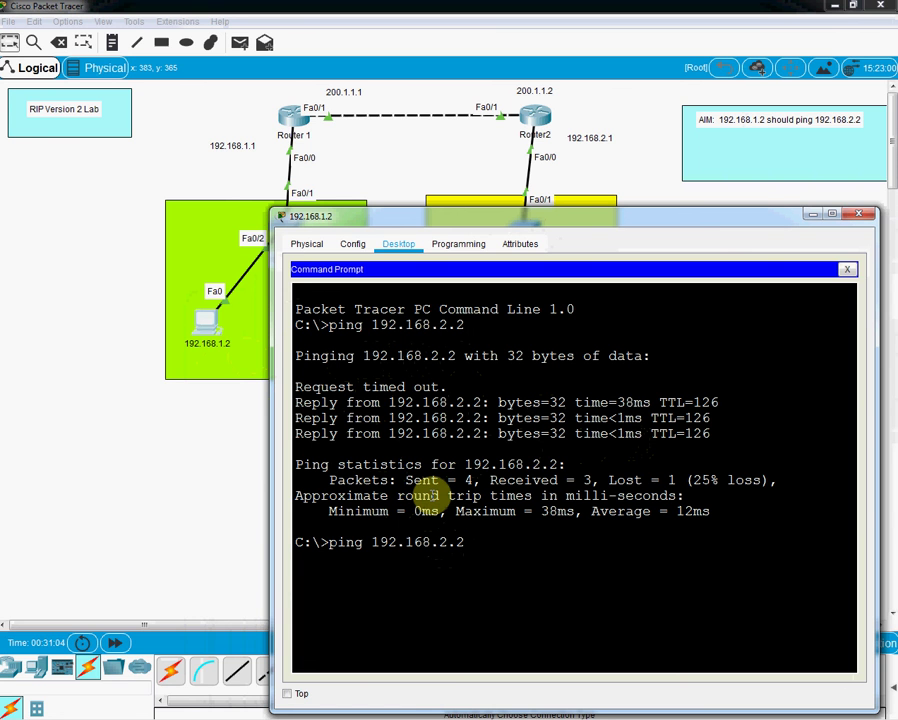
pyautogui.press('BackSpace')
pyautogui.write('3')
pyautogui.press('Return')
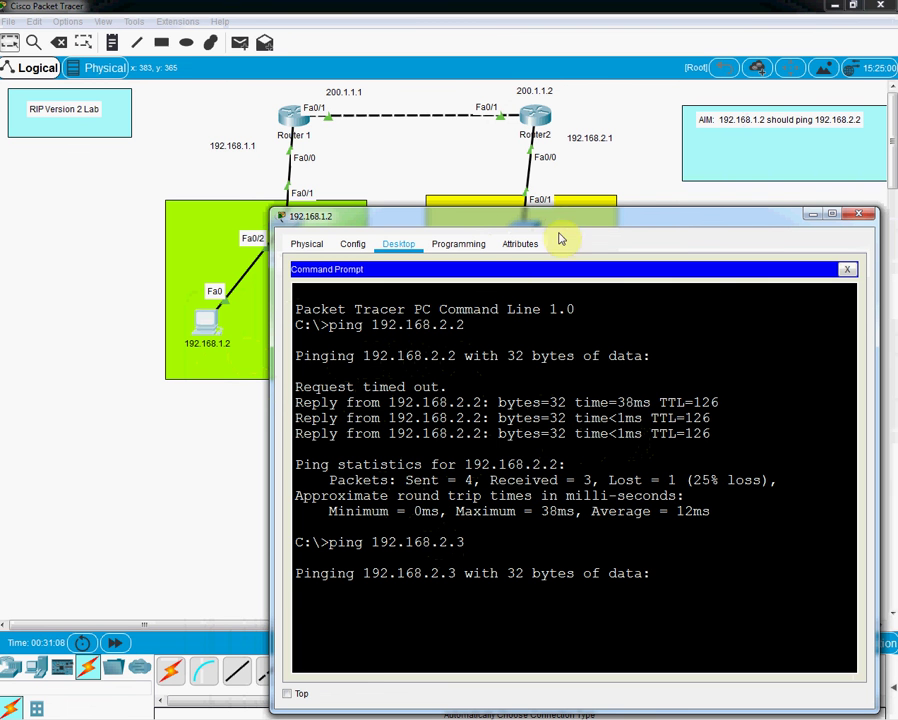
pyautogui.moveTo(562, 220); pyautogui.dragTo(607, 177)
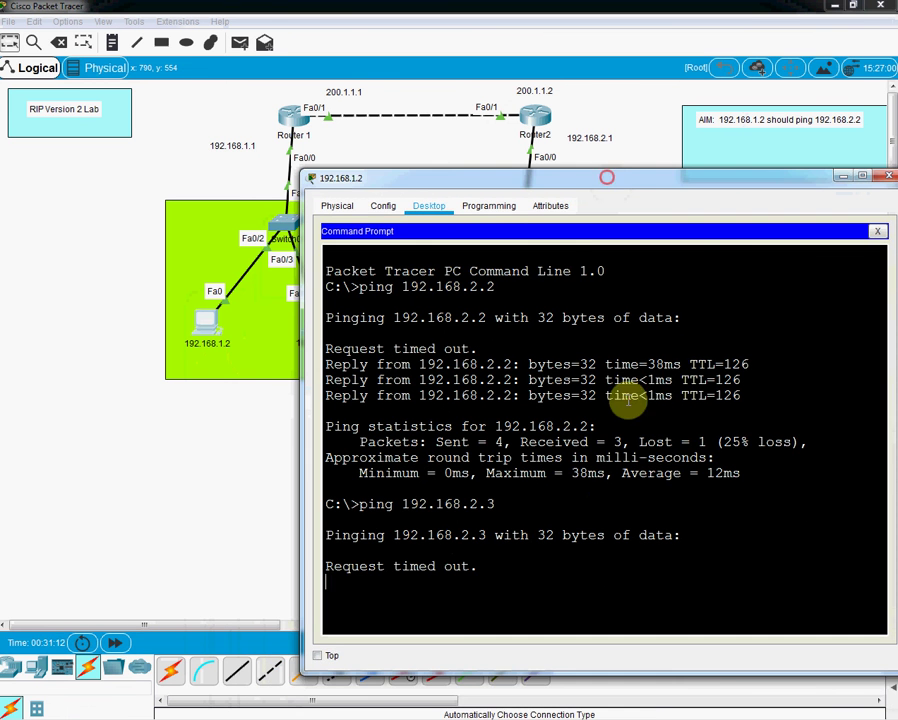
pyautogui.moveTo(661, 180); pyautogui.dragTo(660, 119)
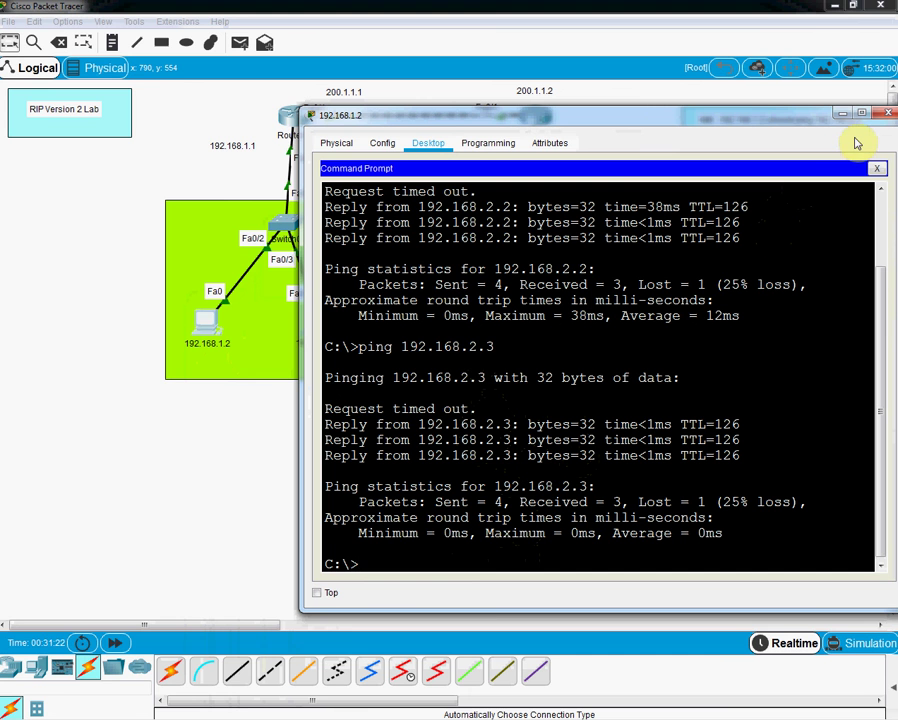
pyautogui.click(887, 113)
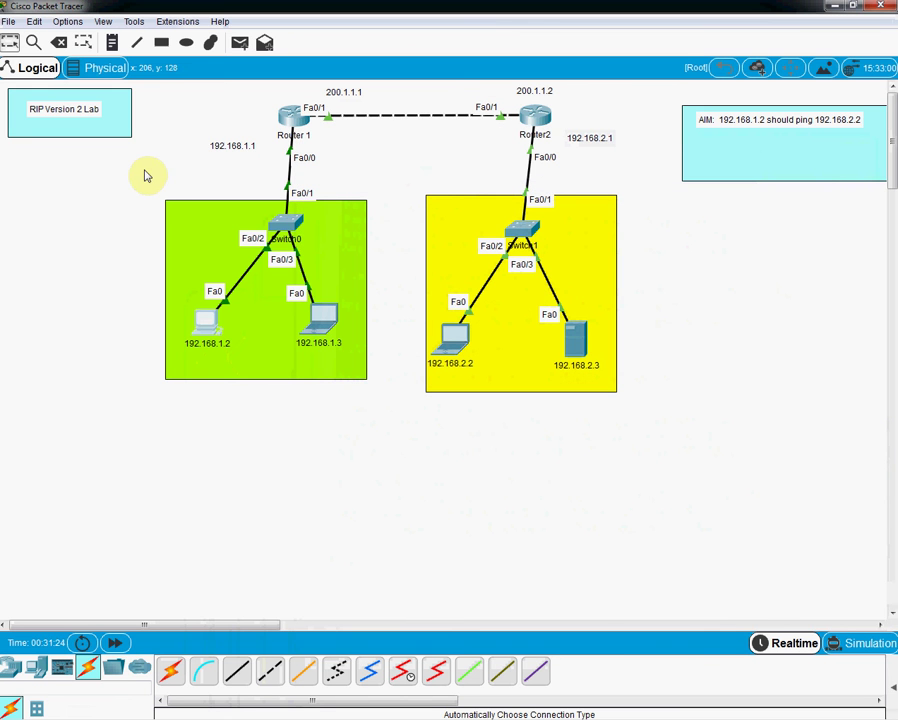